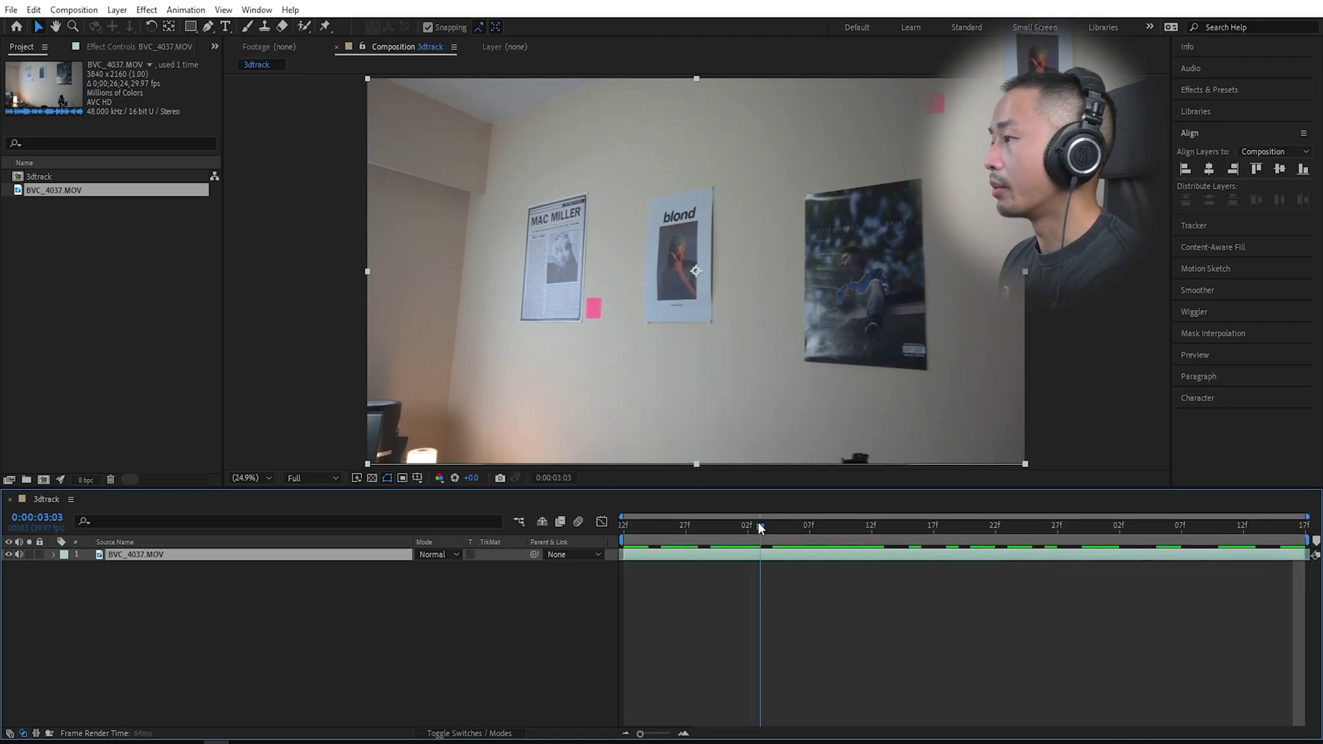
Review the wall footage's camera motion, then run Track Camera on BVC_4037.MOV
drag(761, 527, 1246, 577)
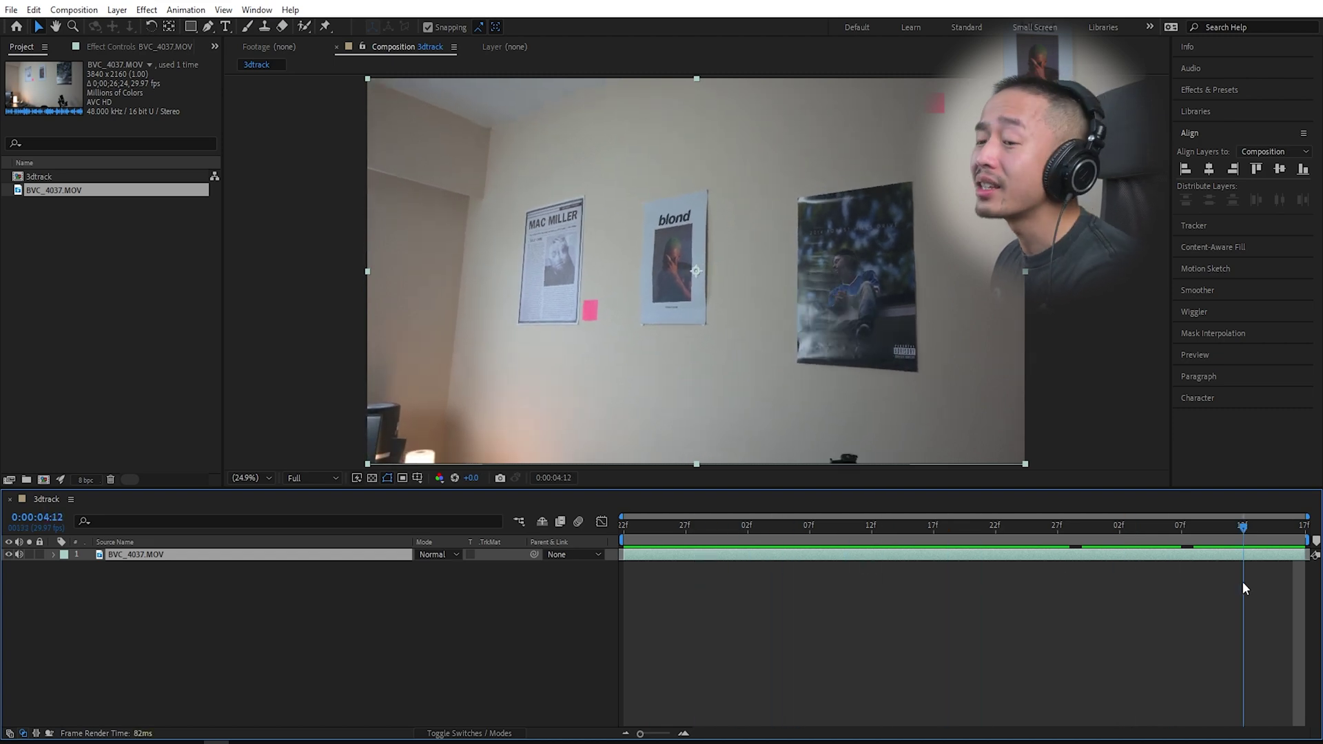
drag(1244, 588, 568, 553)
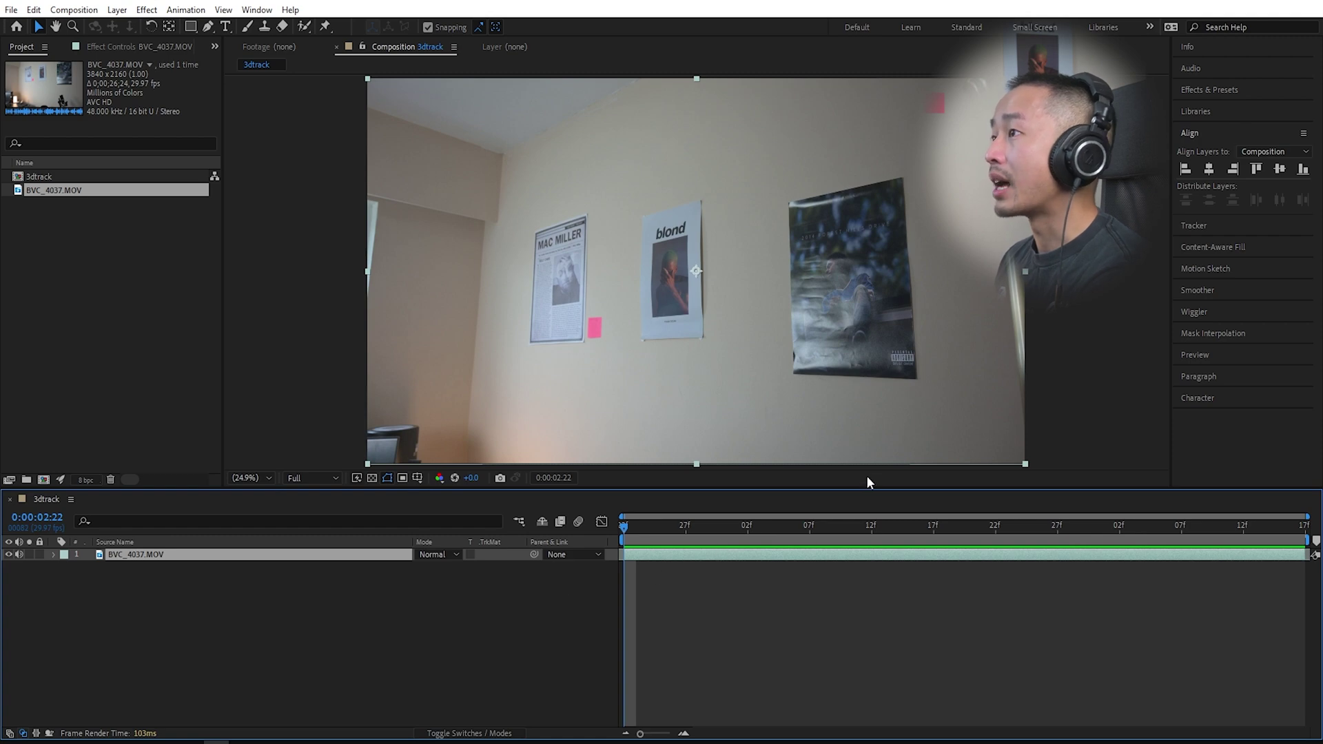
click(1194, 224)
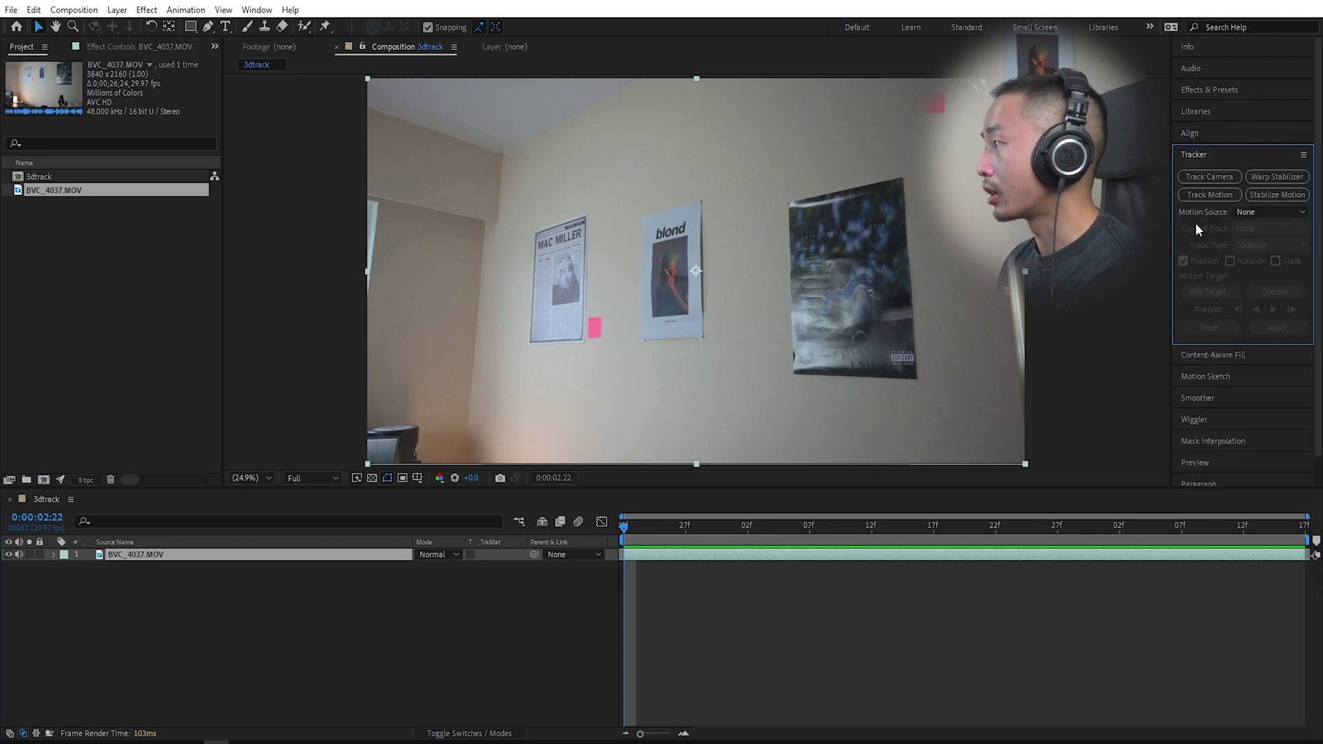
click(1203, 178)
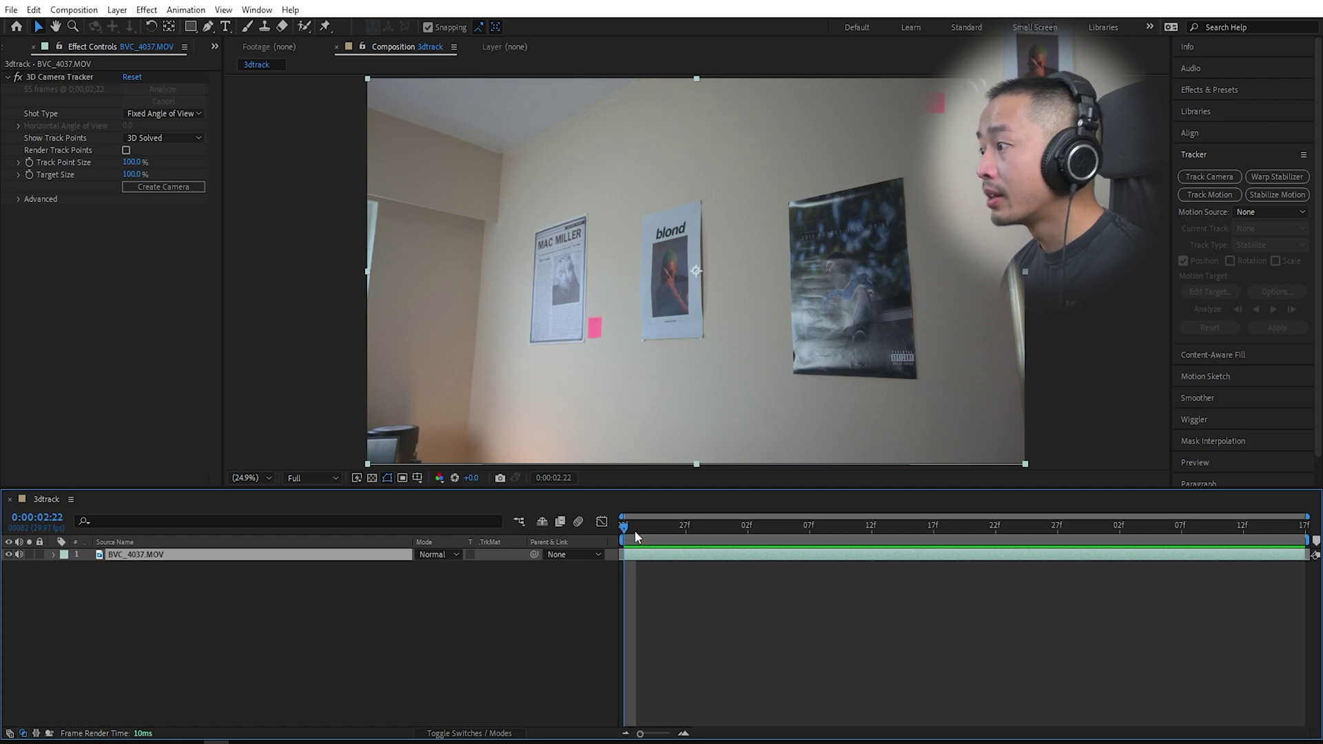
Preview the footage, enable Render Track Points and raise Track Point Size to 281%
key(space)
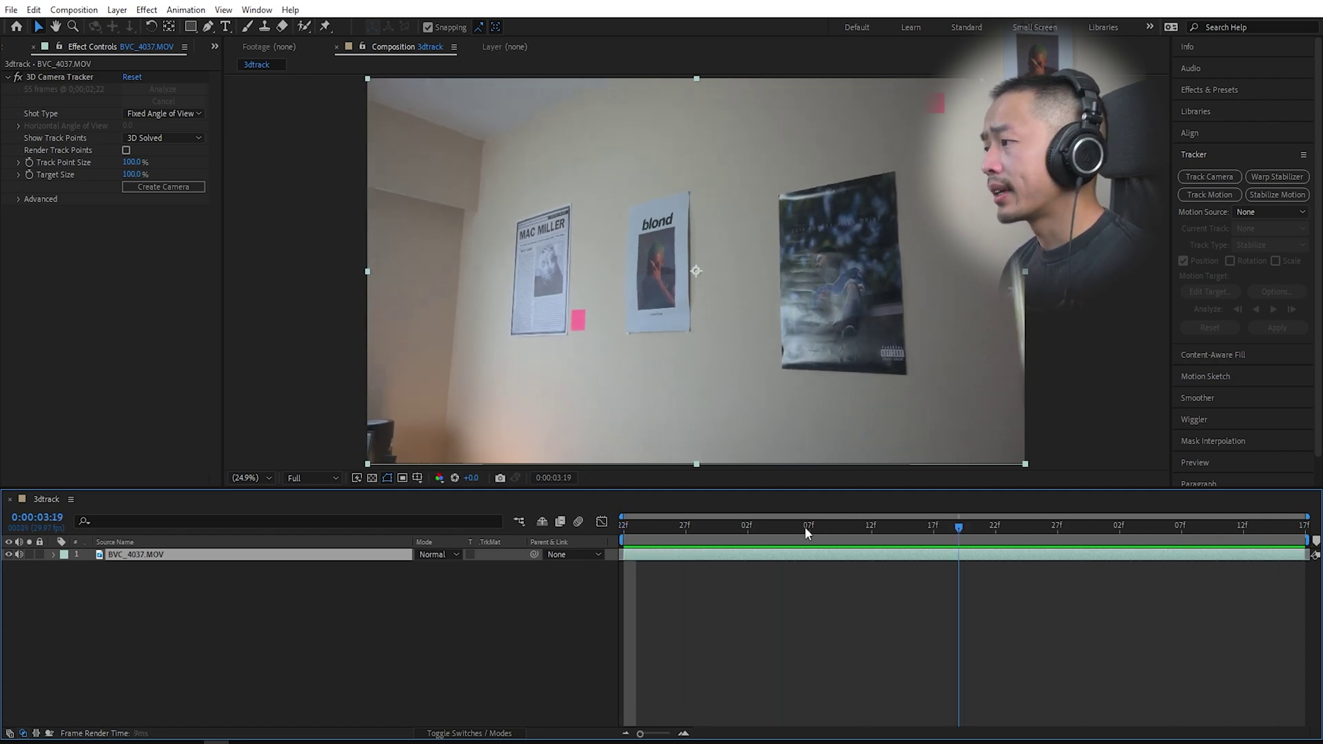
key(space)
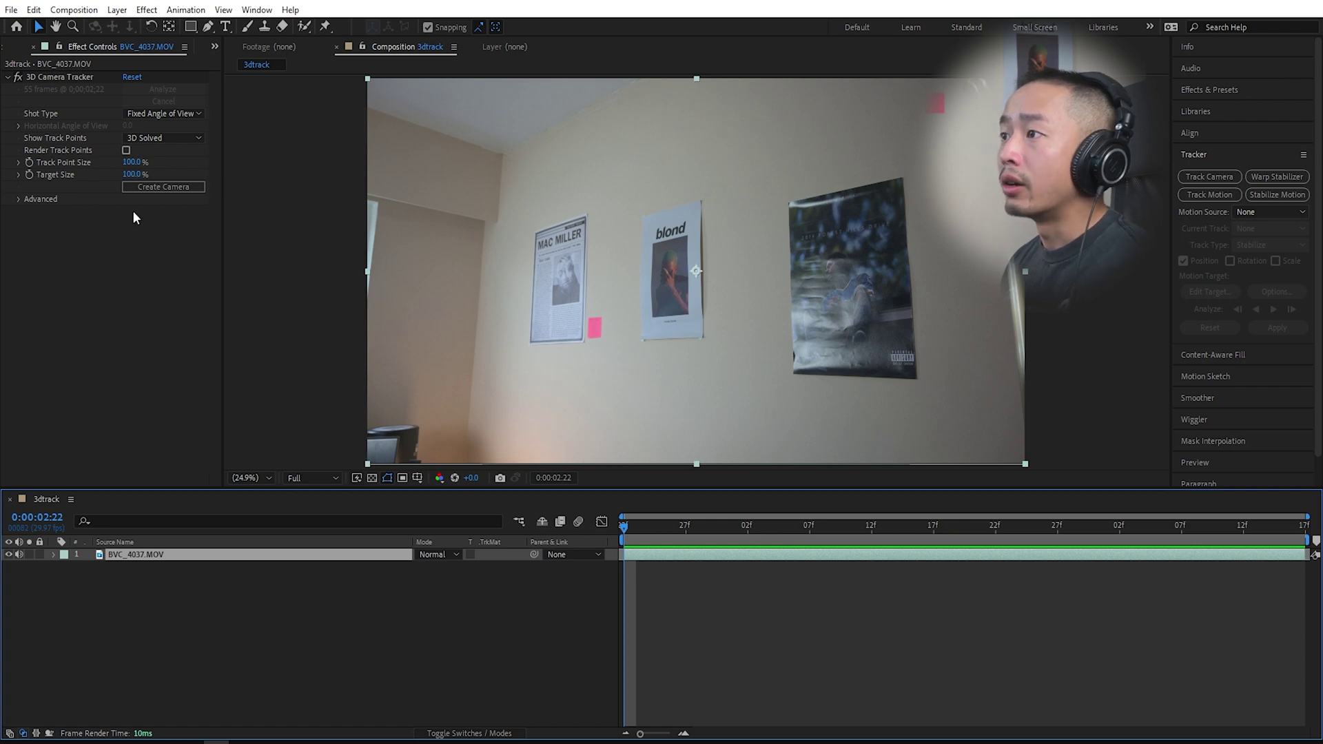
click(126, 150)
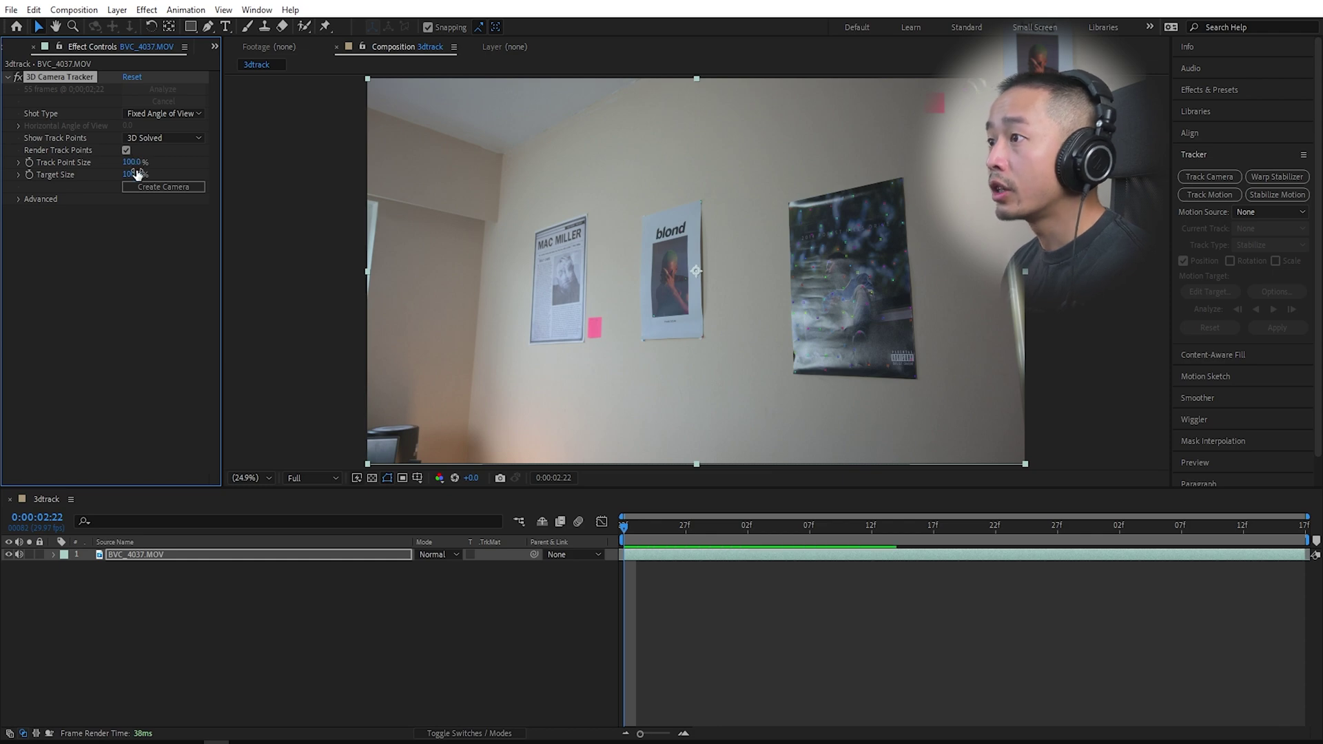
drag(144, 161, 199, 98)
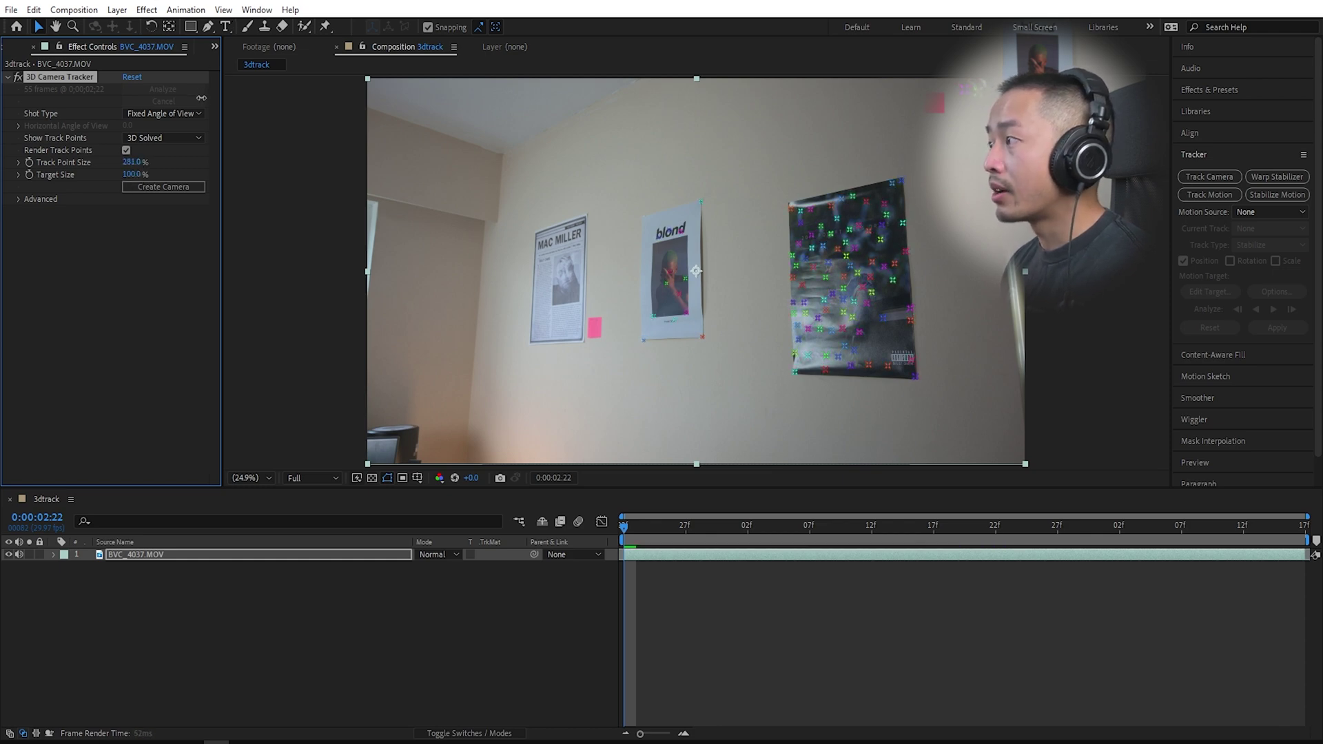
key(ctrl+0)
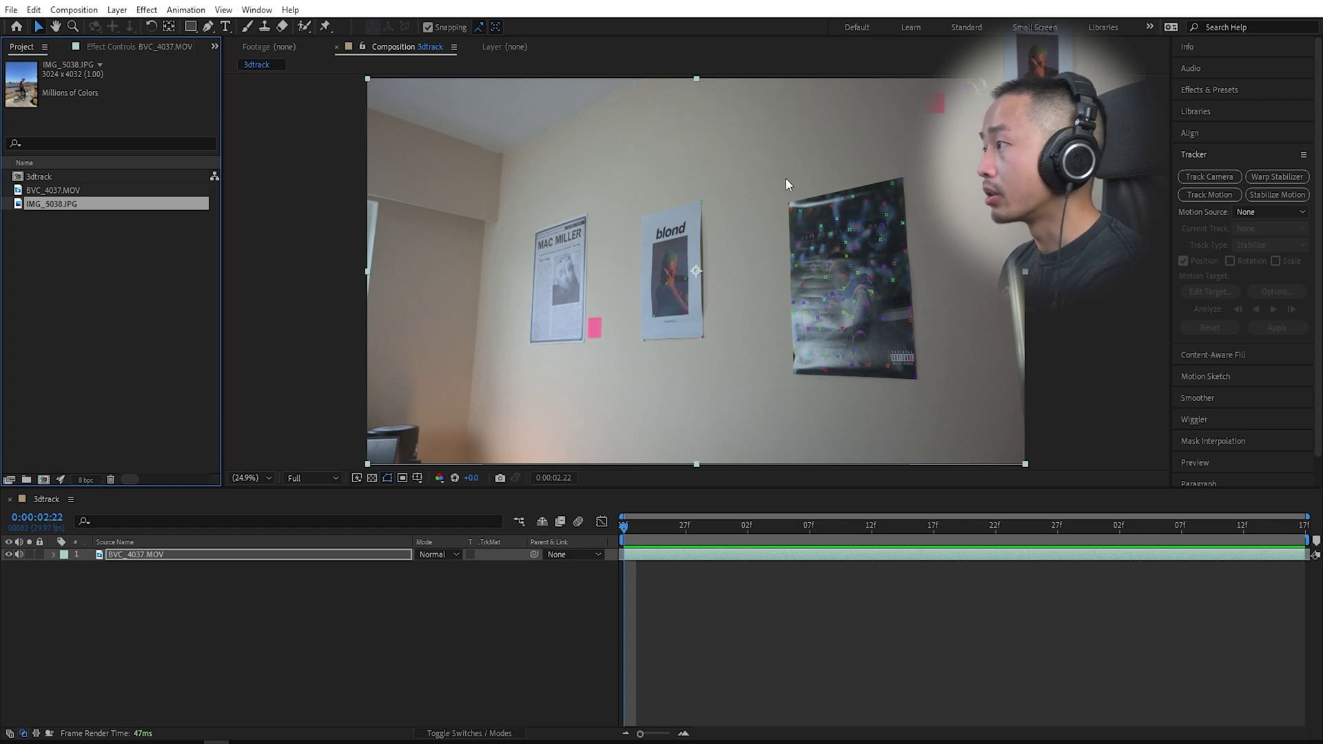
Create a text layer and camera from track points lassoed on the right-hand poster
mouse_move(784, 183)
mouse_down()
mouse_move(928, 159)
mouse_move(945, 365)
mouse_move(909, 412)
mouse_move(807, 407)
mouse_move(773, 380)
mouse_up()
right_click(845, 243)
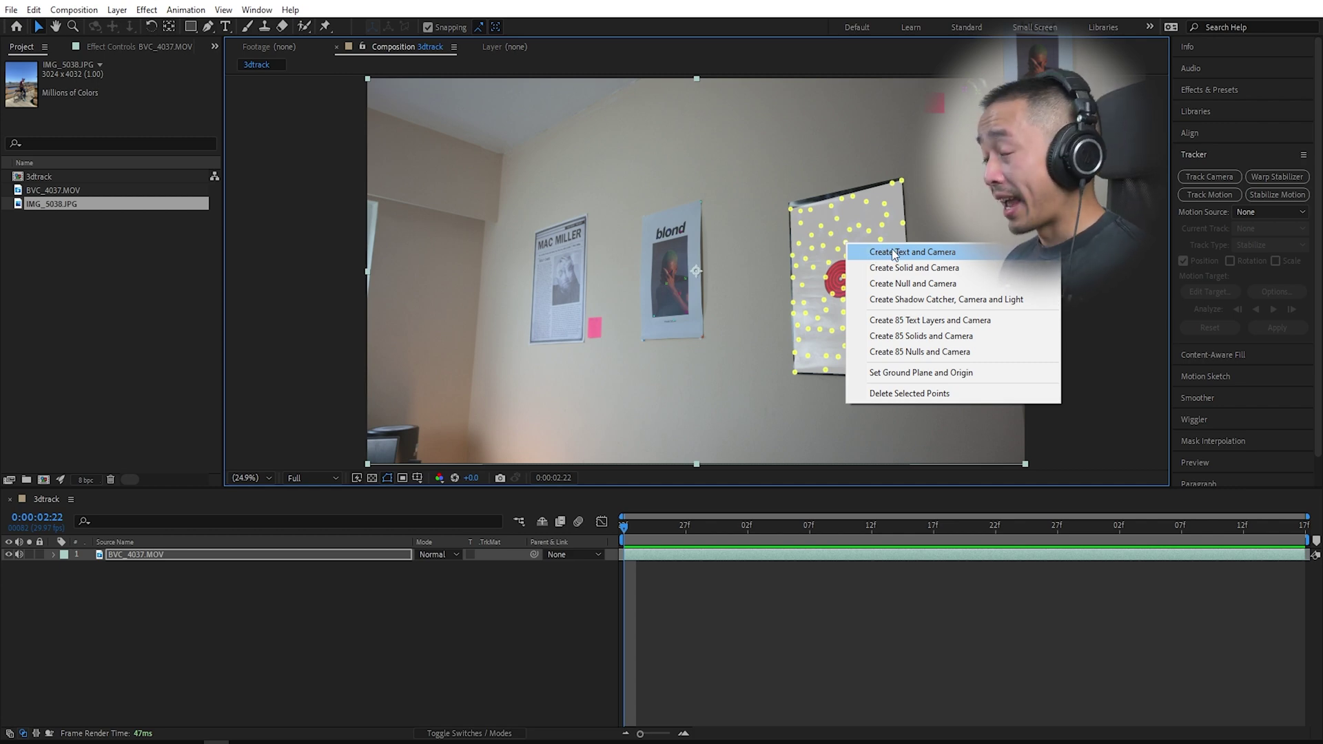
click(893, 253)
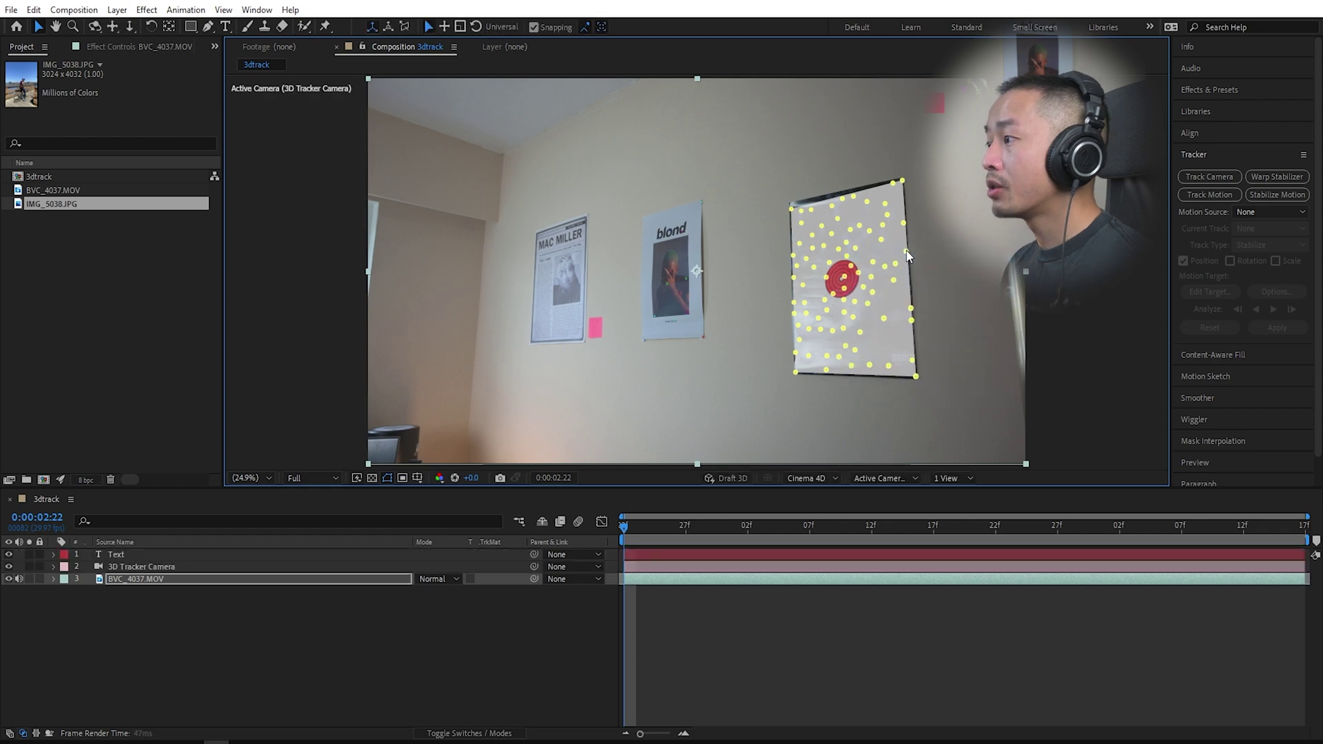
Scrub the timeline to confirm the Text stays on the poster, ending at the start
drag(652, 525, 1216, 574)
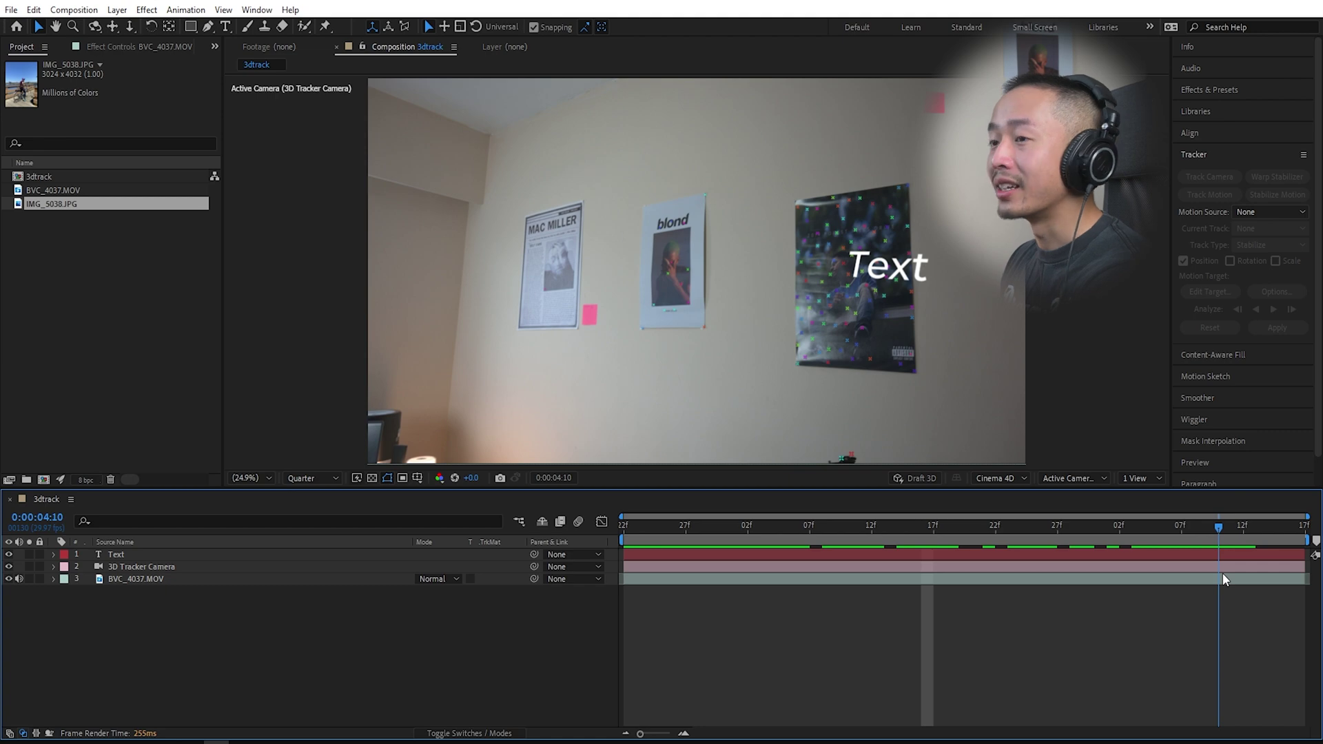
drag(1199, 579, 794, 555)
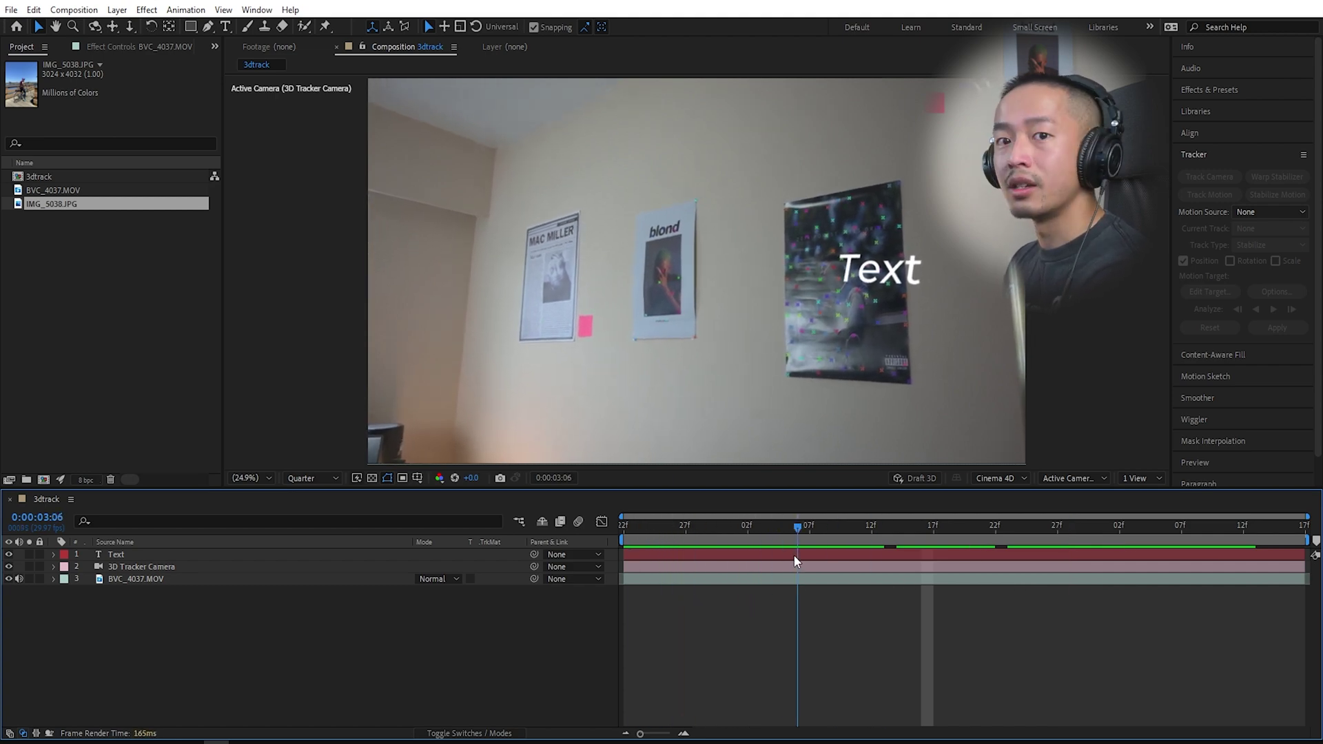
drag(794, 555, 284, 548)
Enlarge the Text layer's scale and retype the placeholder as 'bvc co'
click(276, 555)
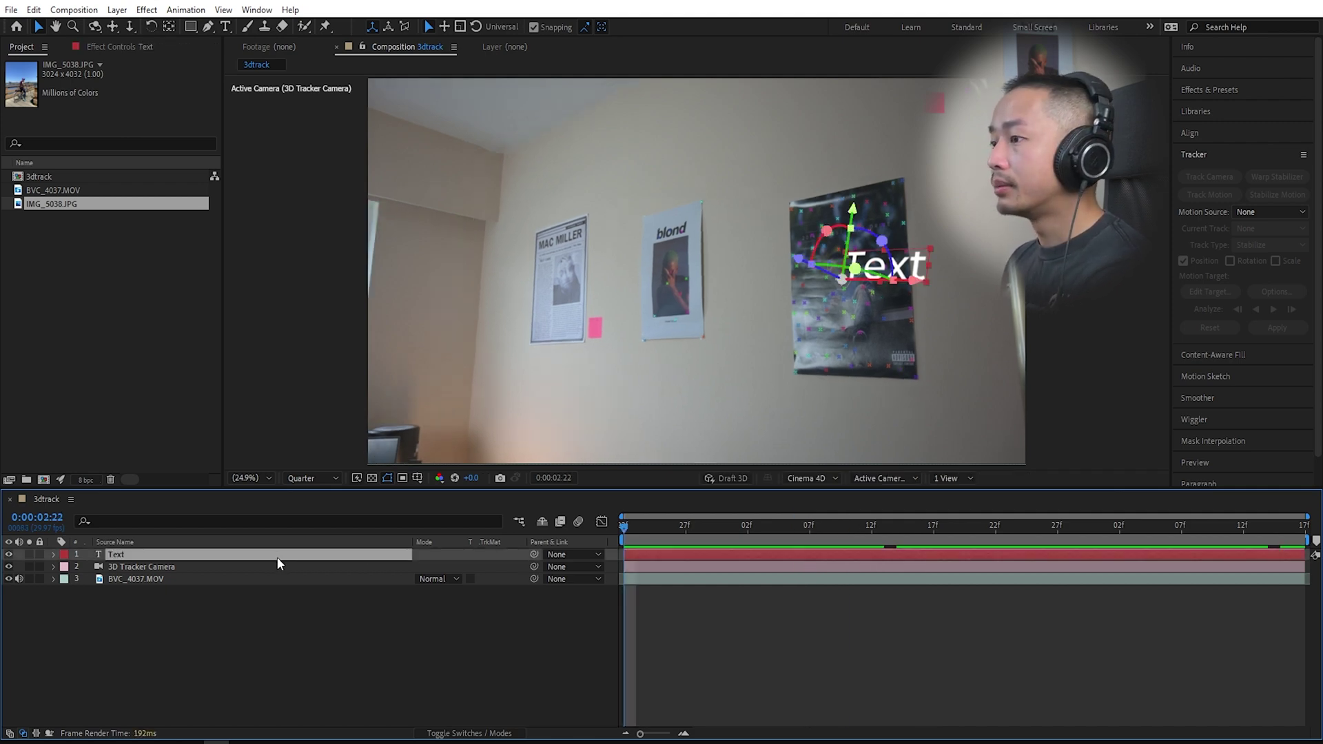
key(s)
drag(452, 570, 518, 570)
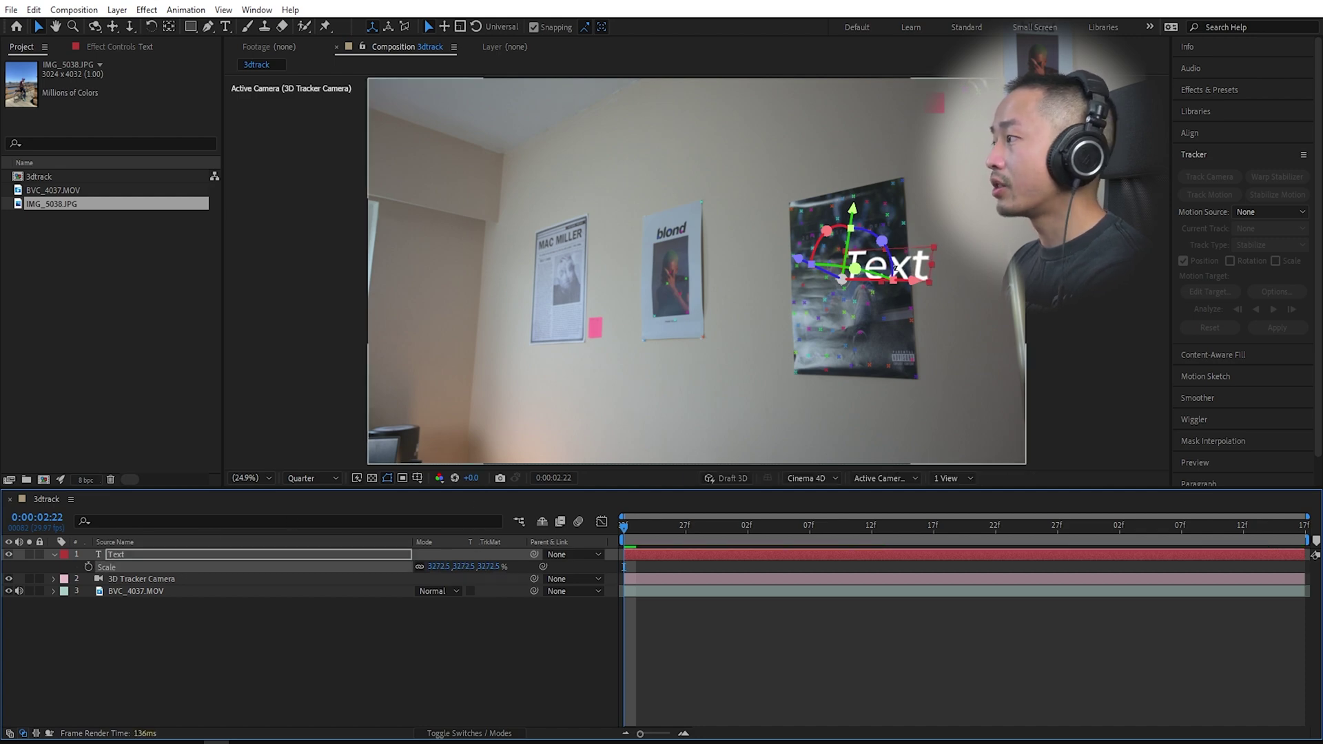
double_click(910, 266)
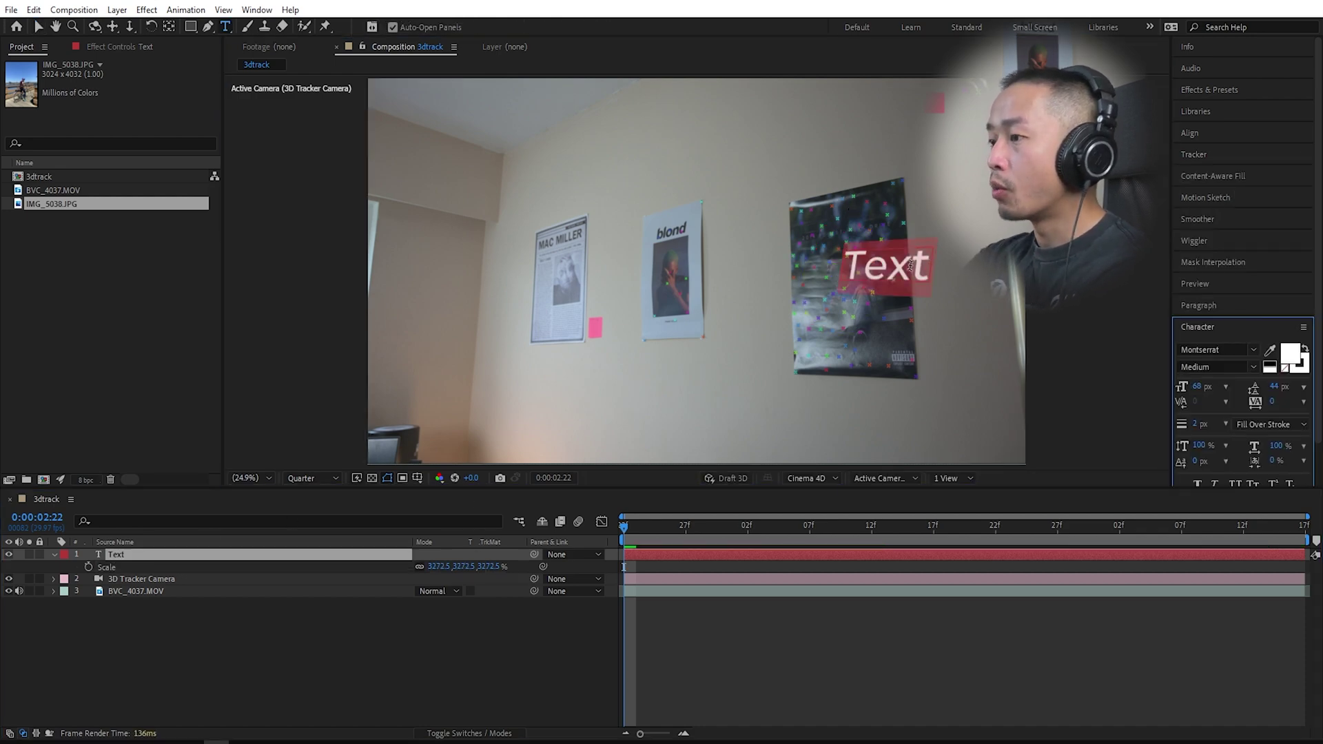
text(bvc s)
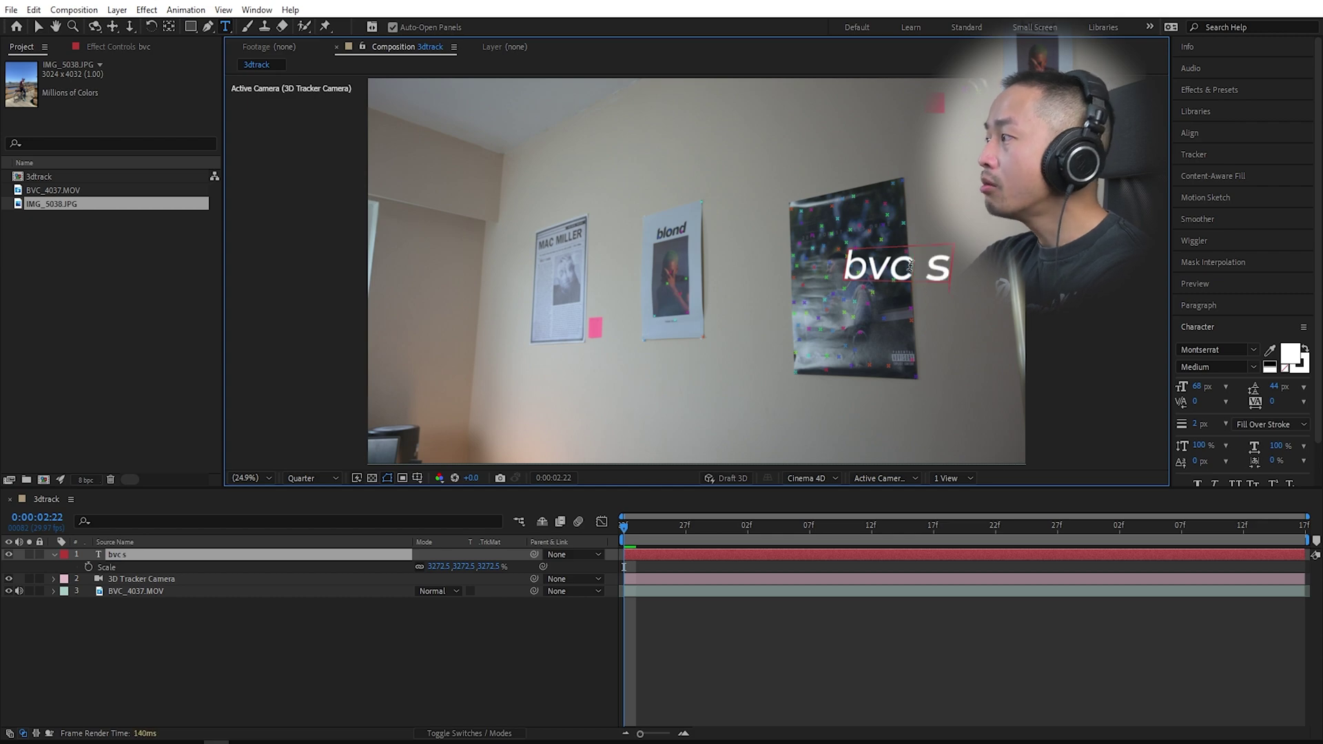
key(BackSpace)
text(co)
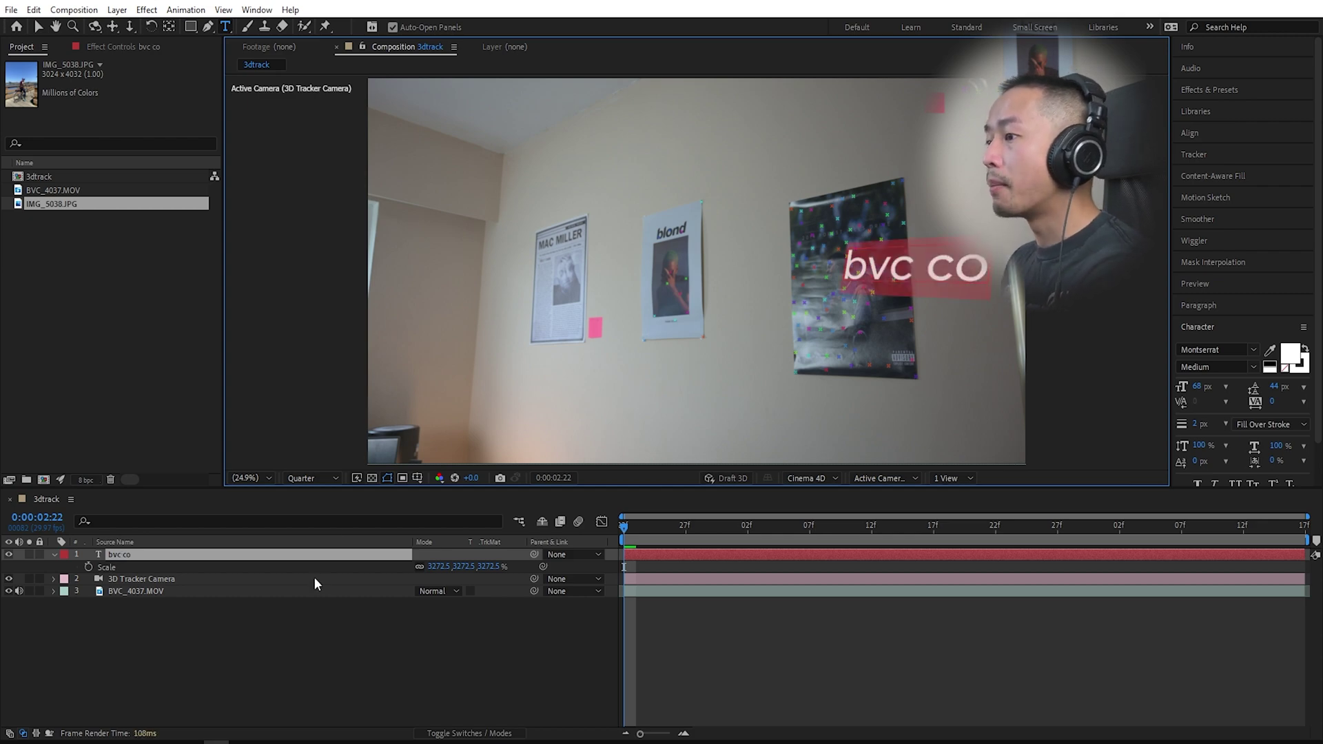
click(323, 581)
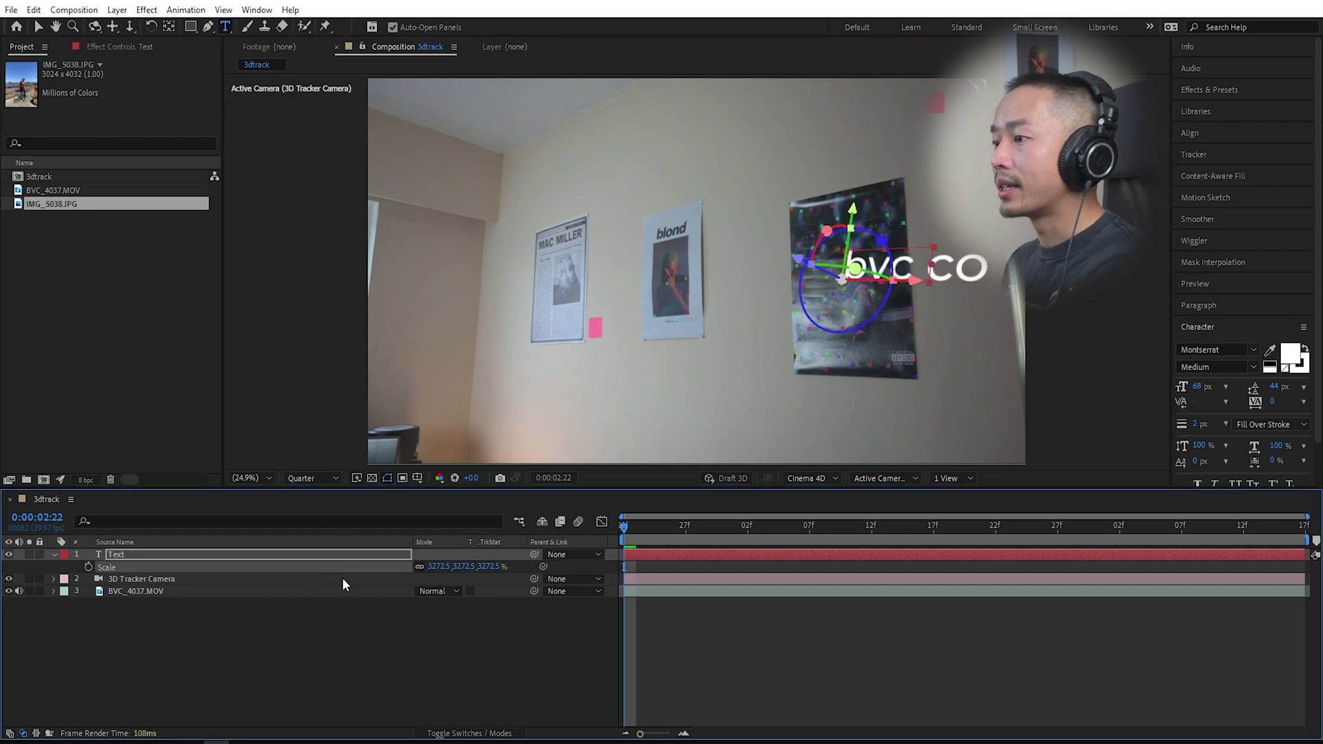
Undo the text edits and preview the tracked result
key(ctrl+z)
key(space)
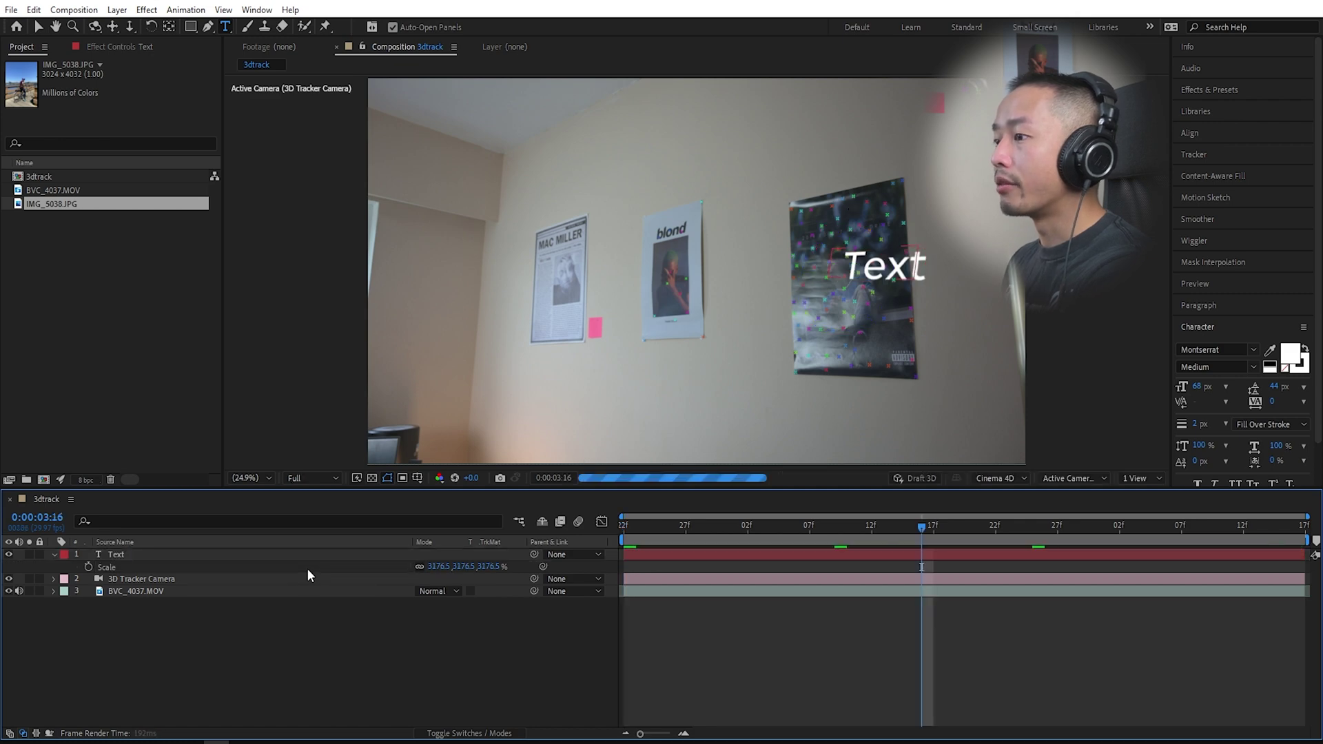
key(space)
key(ctrl+z)
key(ctrl+z)
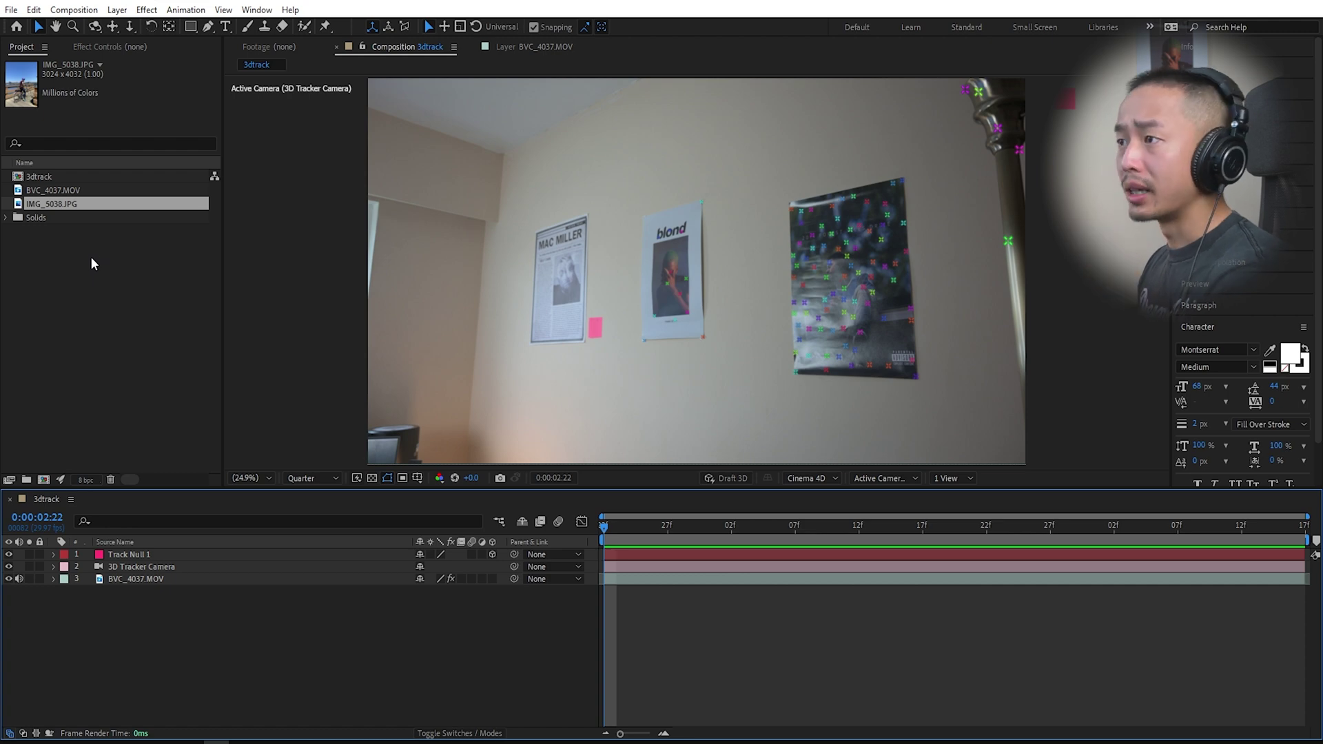
Add IMG_5038.JPG as a 3D layer parented to Track Null 1 and check it follows
drag(91, 206, 226, 552)
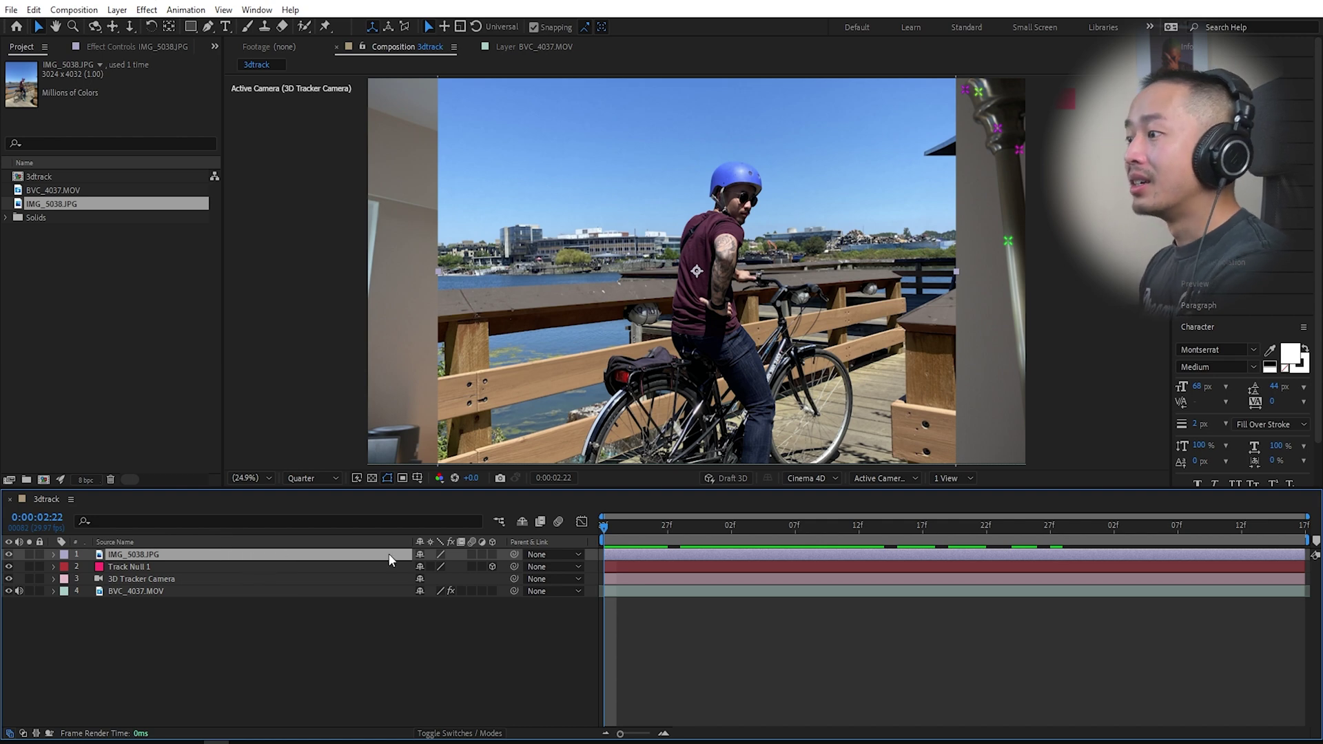
click(492, 555)
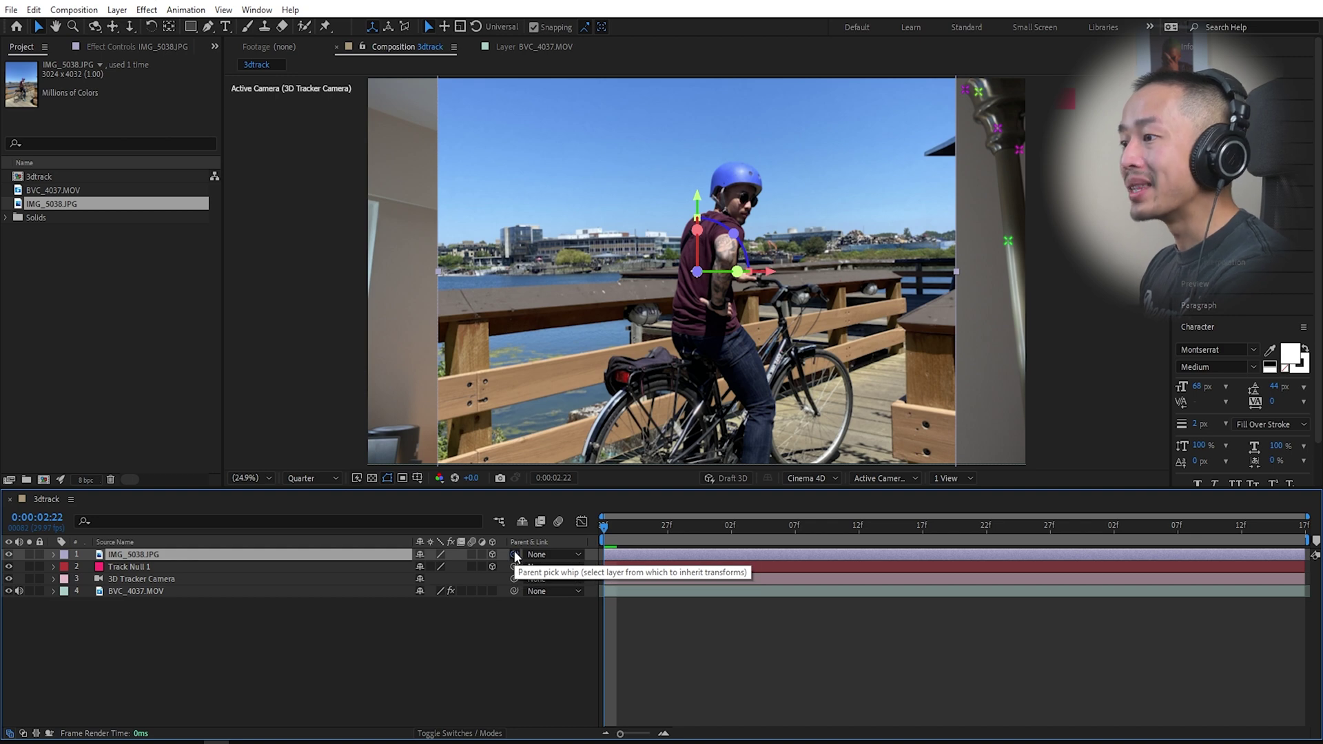
drag(511, 559, 467, 567)
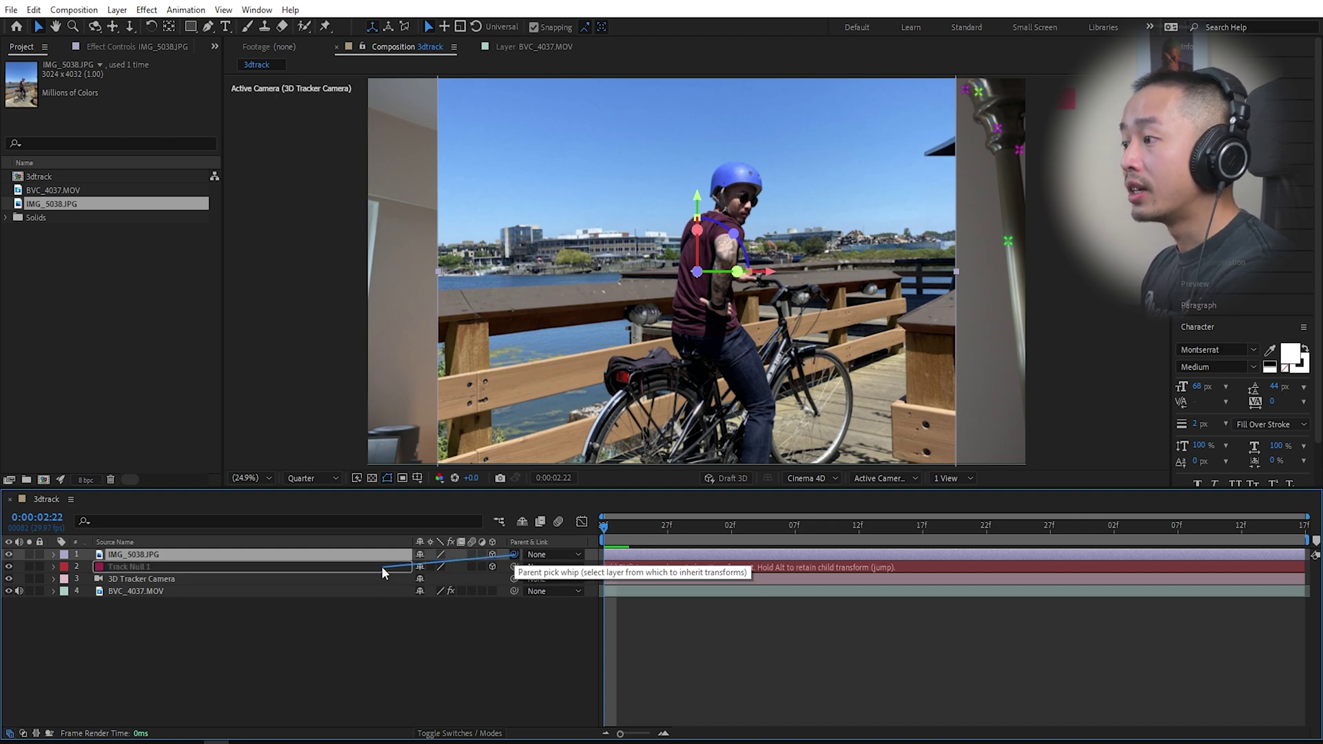
drag(382, 566, 381, 567)
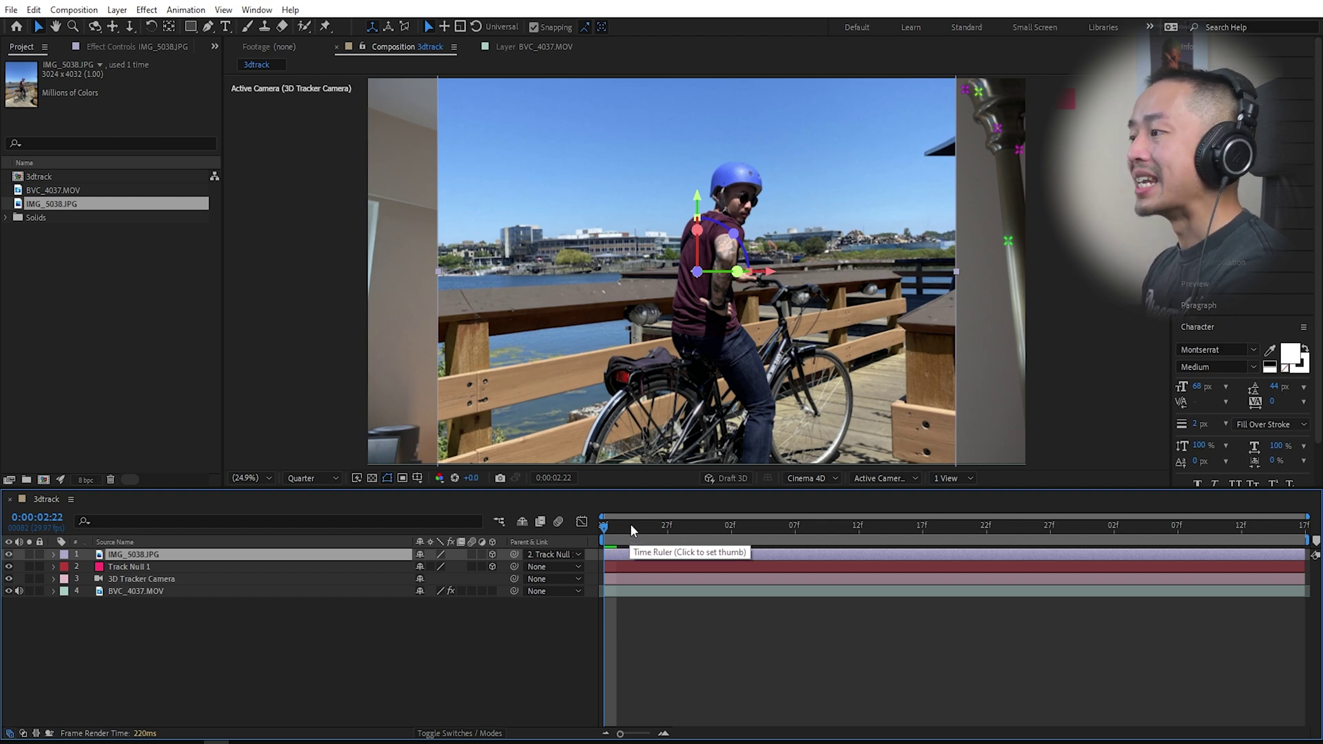
drag(631, 527, 973, 545)
From the first frame, scale the bike photo to 57% and preview it tracking the wall
click(605, 523)
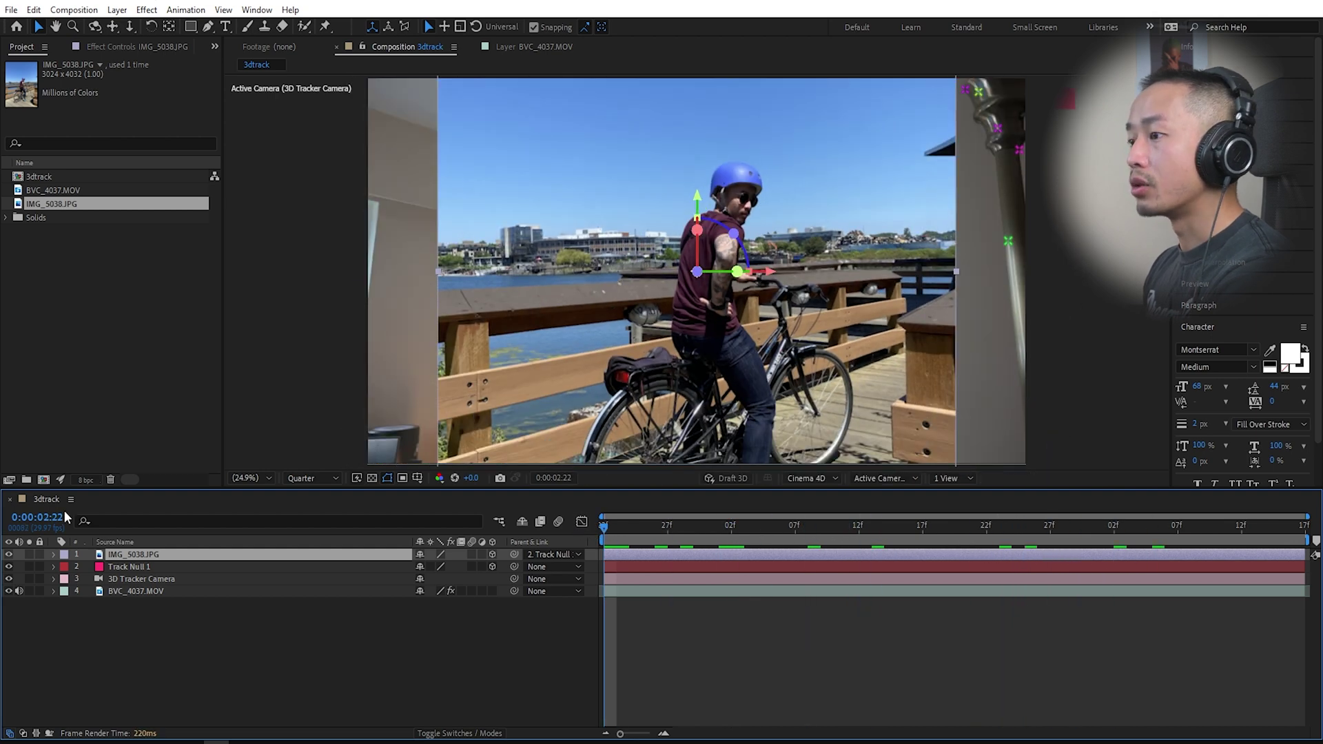
key(s)
drag(455, 566, 420, 566)
key(t)
key(space)
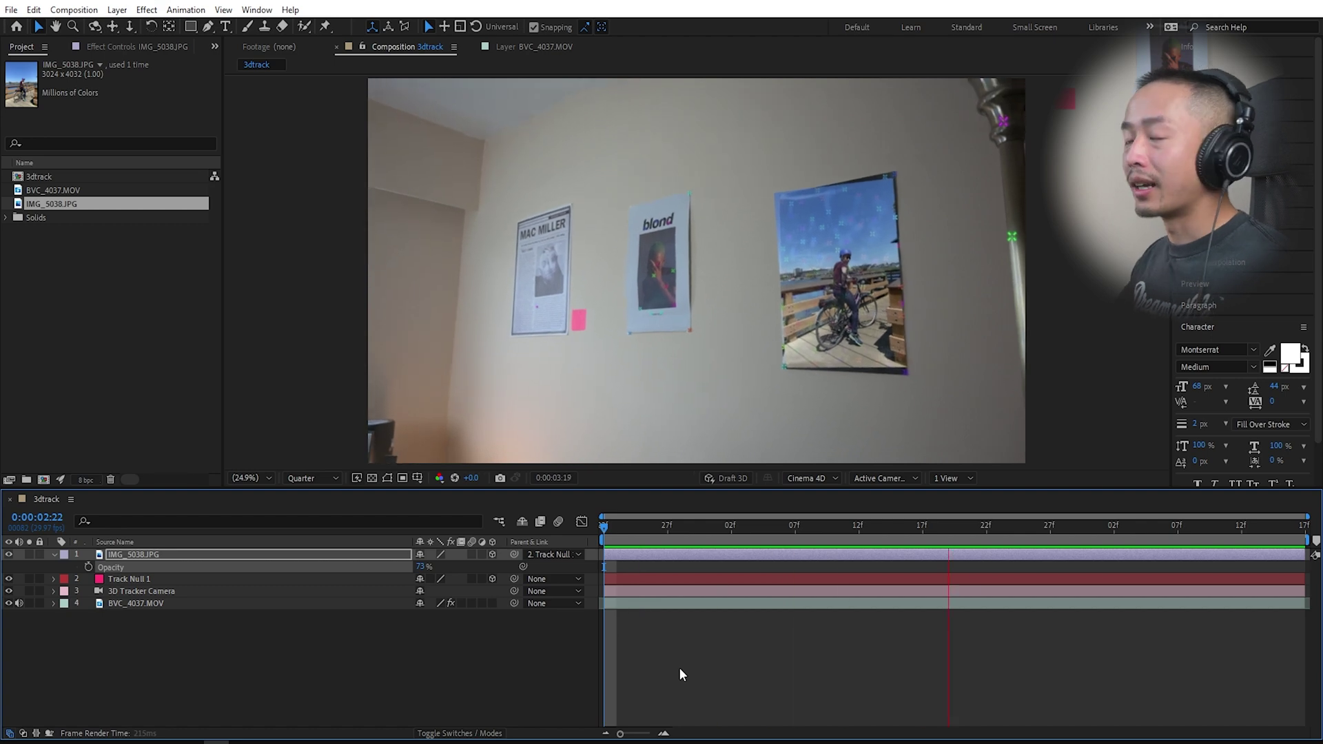
key(space)
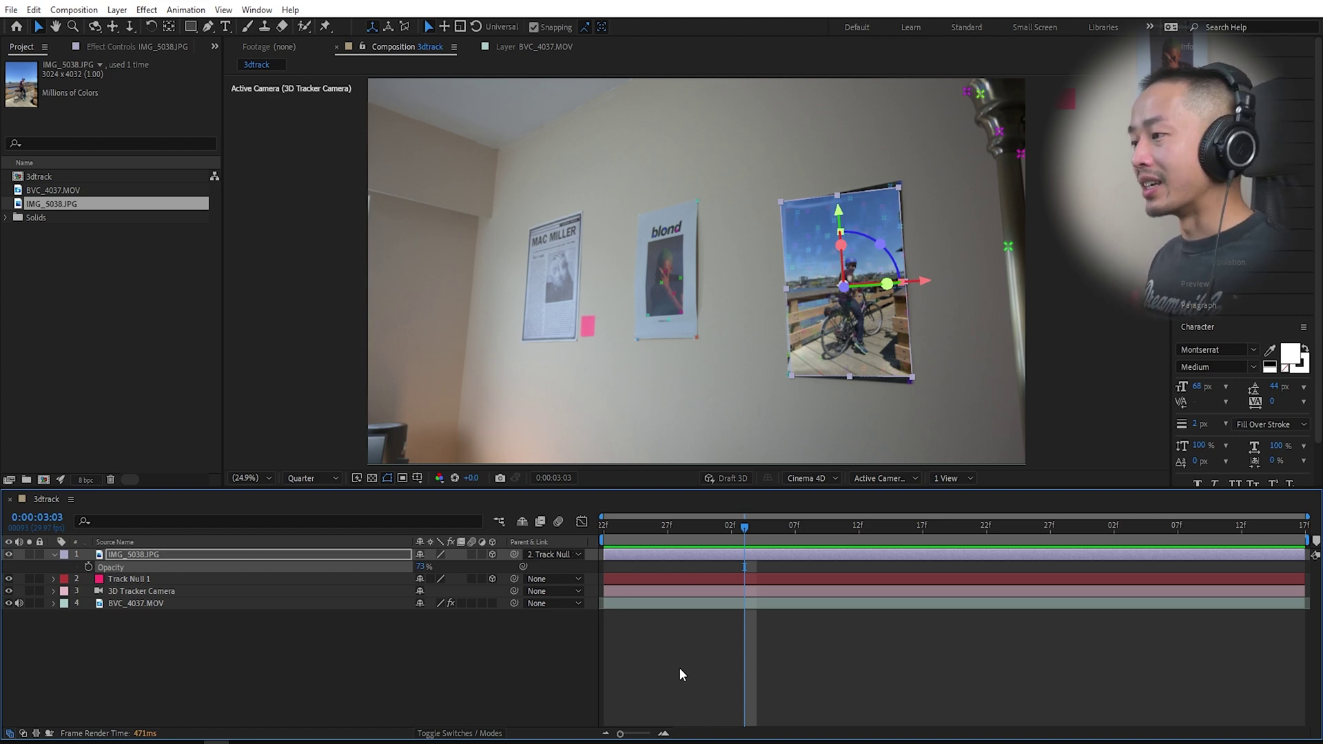
click(846, 690)
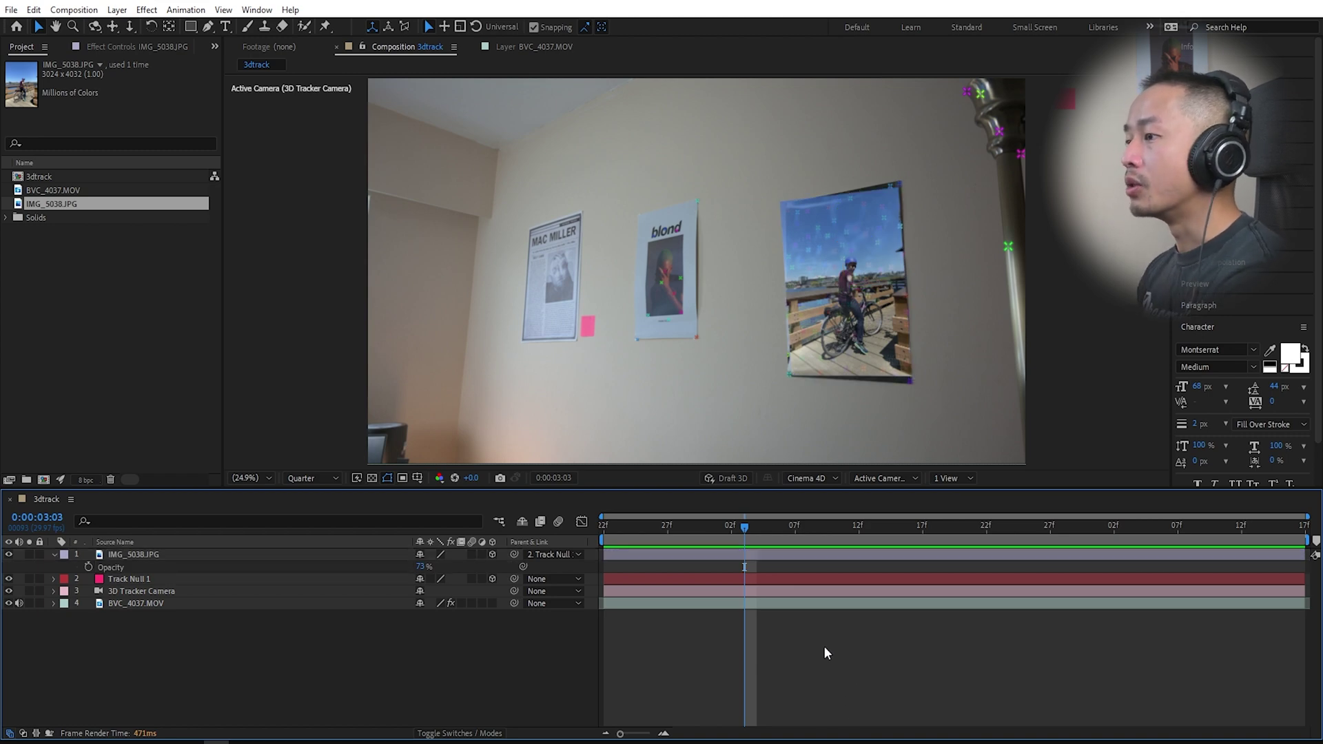
click(181, 604)
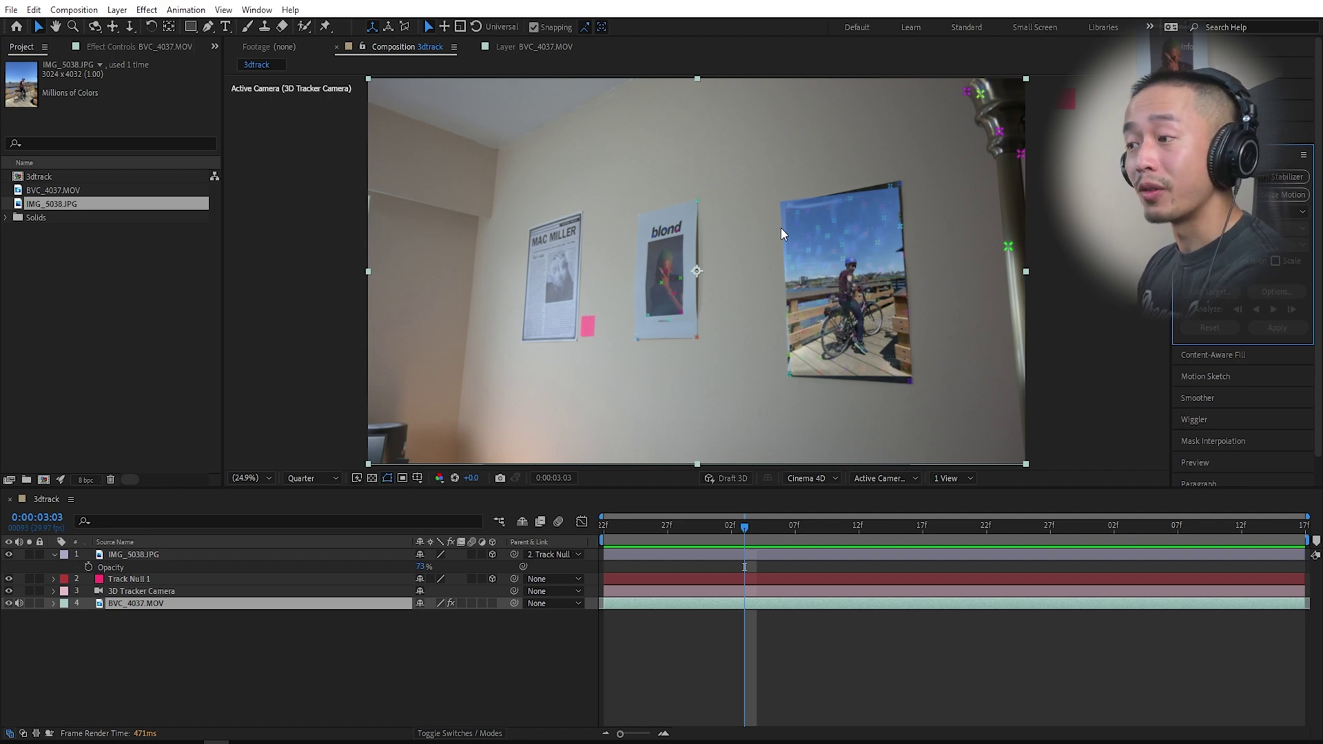
Delete the IMG_5038.JPG, Track Null 1 and 3D Tracker Camera layers
click(161, 555)
key(Delete)
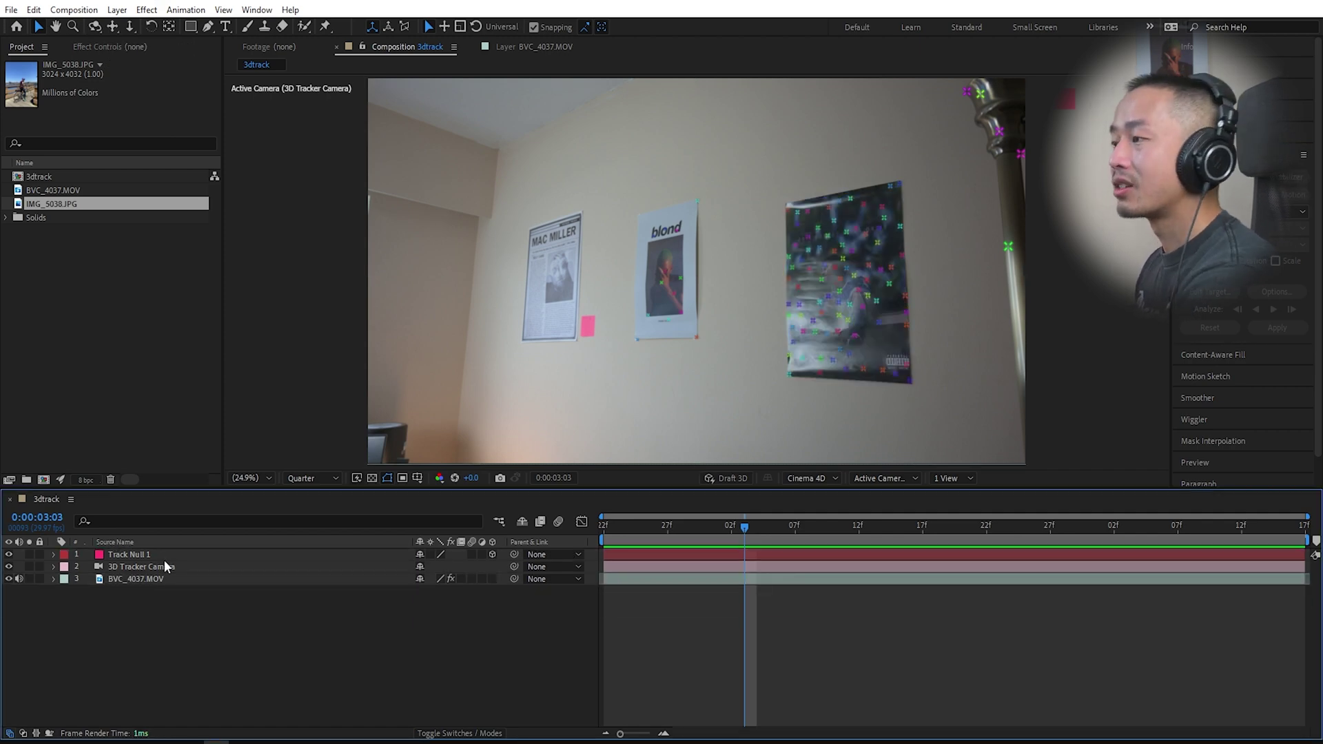
click(171, 556)
key(Delete)
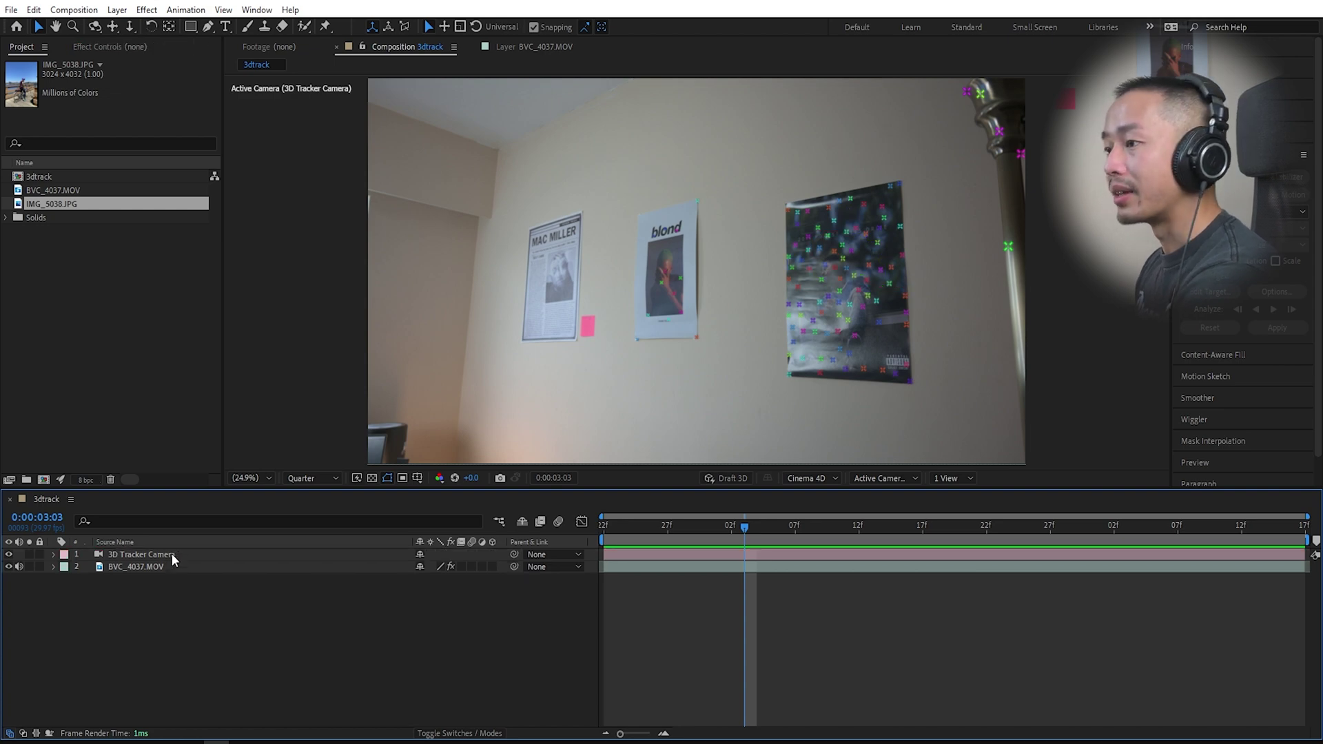
click(171, 554)
key(Delete)
Select BVC_4037.MOV's 3D Camera Tracker and lasso track points along the poster's top edge
click(173, 562)
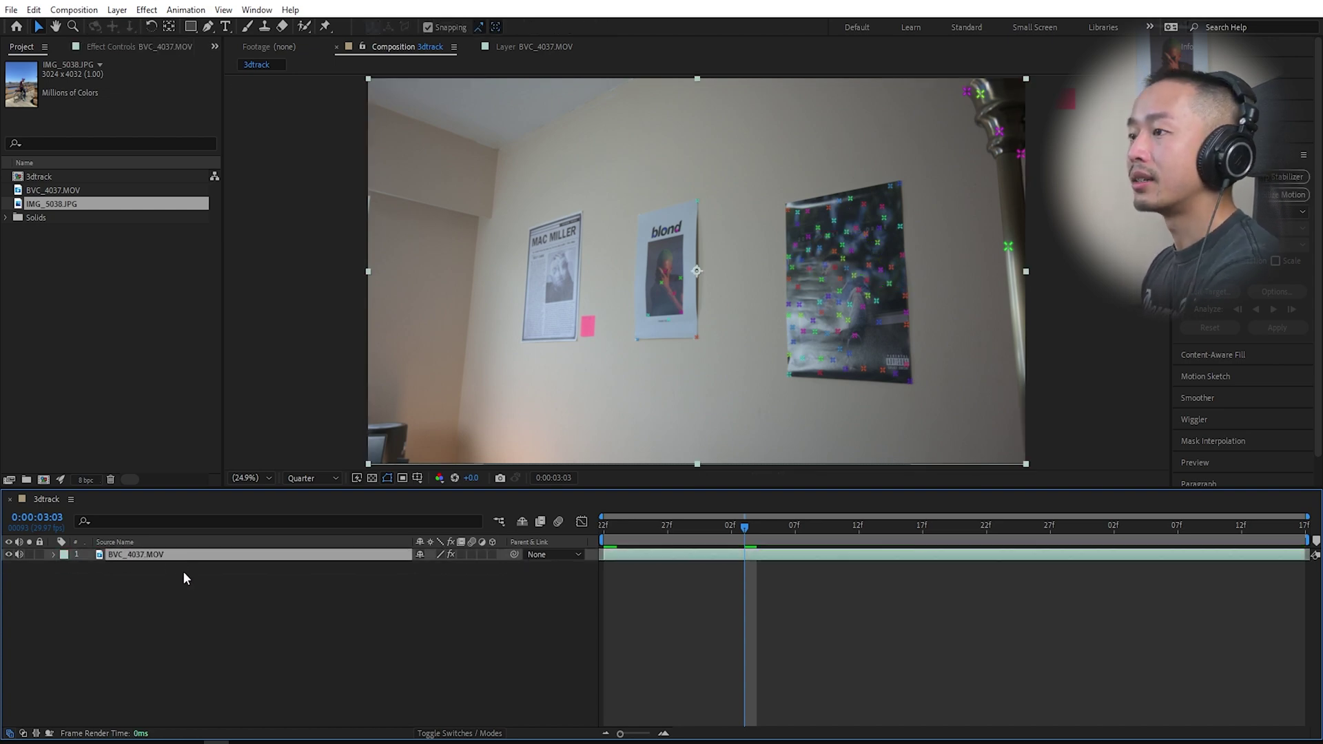
click(111, 45)
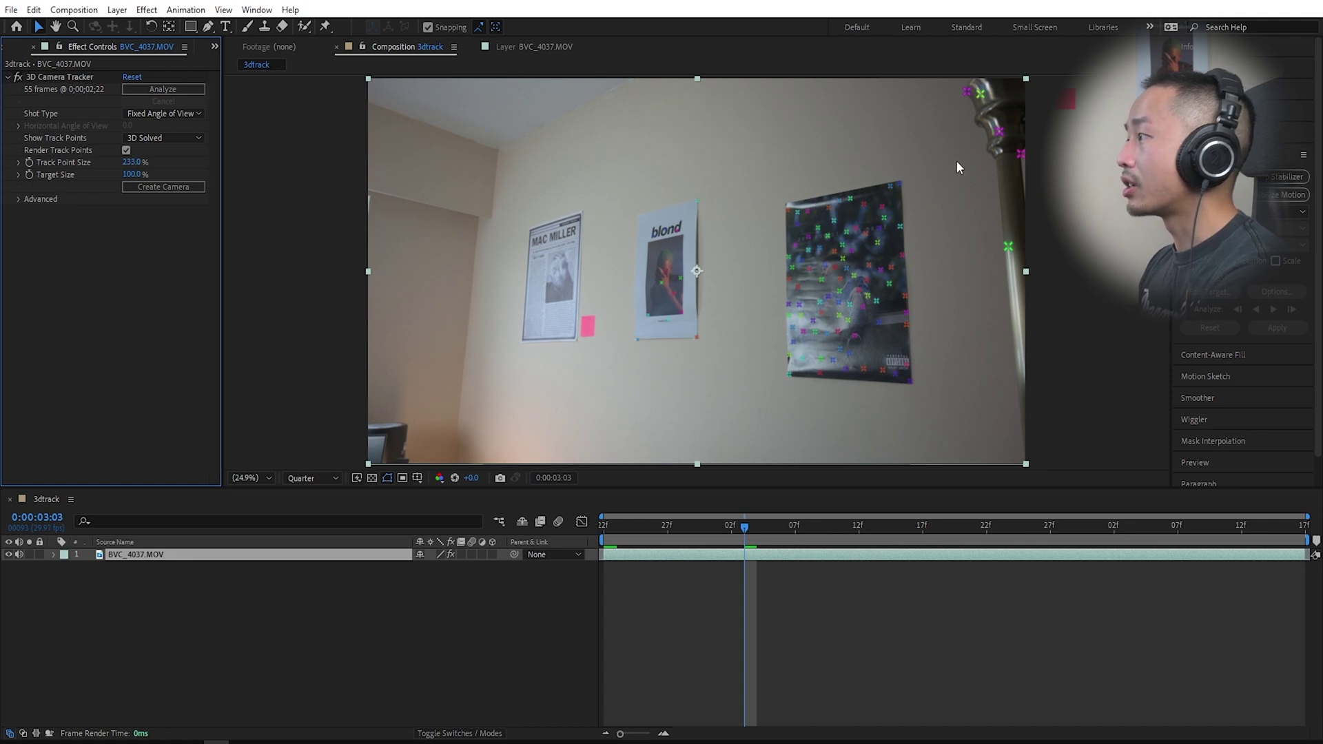
mouse_move(904, 169)
mouse_down()
mouse_move(871, 182)
mouse_move(881, 175)
mouse_up()
key(ctrl+z)
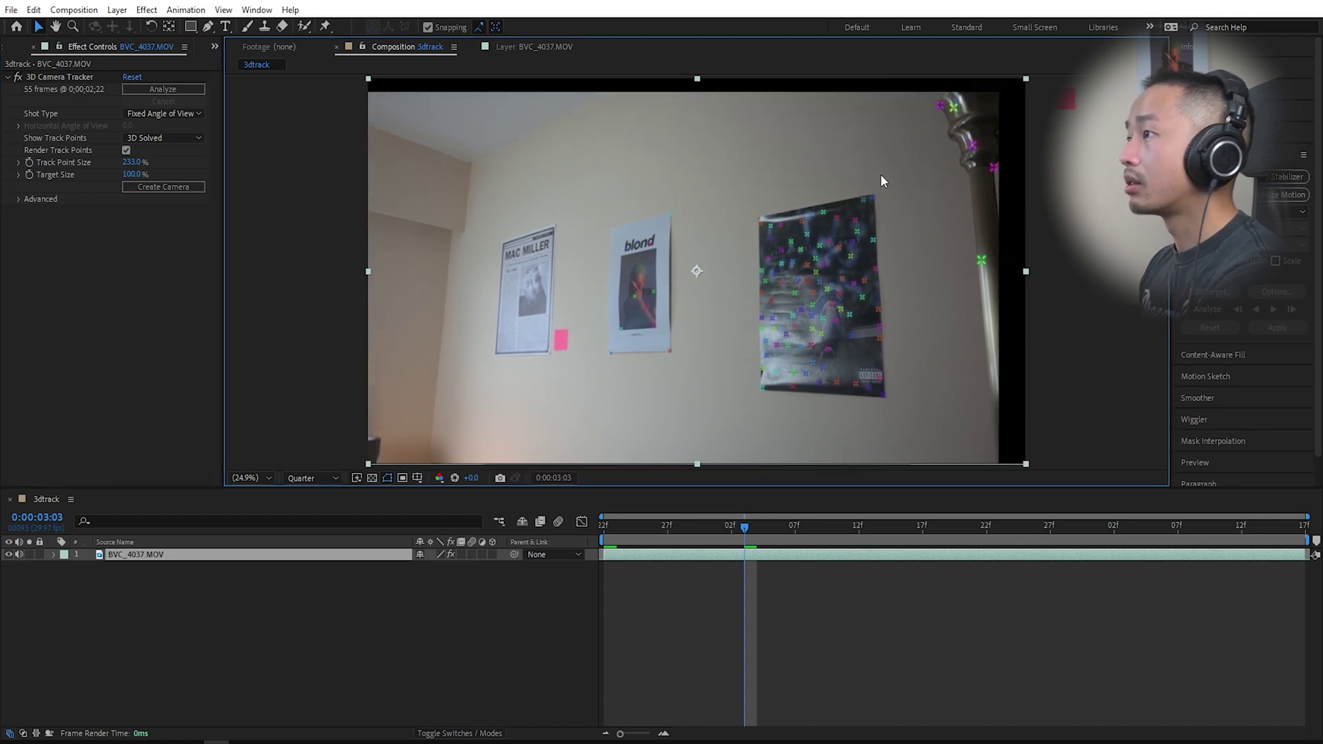
click(54, 74)
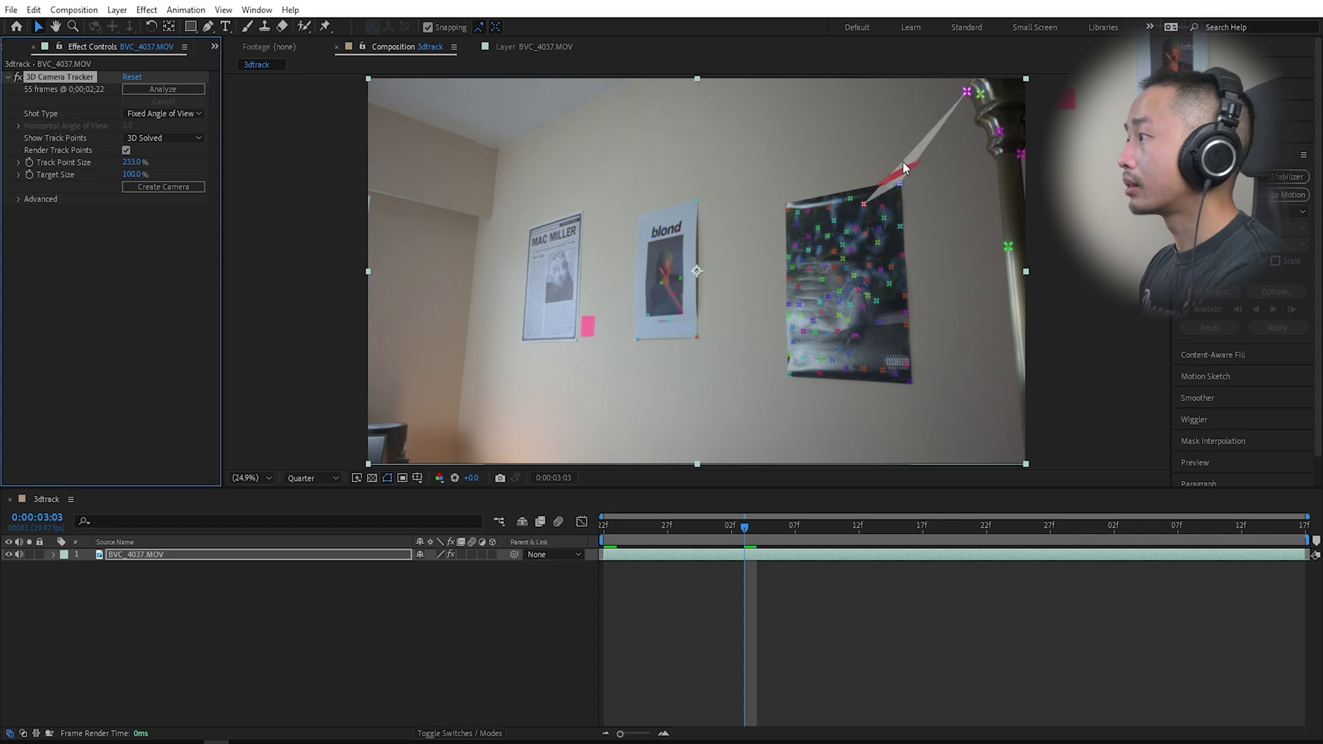
mouse_move(822, 153)
mouse_down()
mouse_move(771, 178)
mouse_move(765, 204)
mouse_move(768, 217)
mouse_move(804, 199)
mouse_move(856, 205)
mouse_move(816, 210)
mouse_up()
Create a text layer and camera from the chosen points and retype the text as 'BVC CO'
right_click(805, 210)
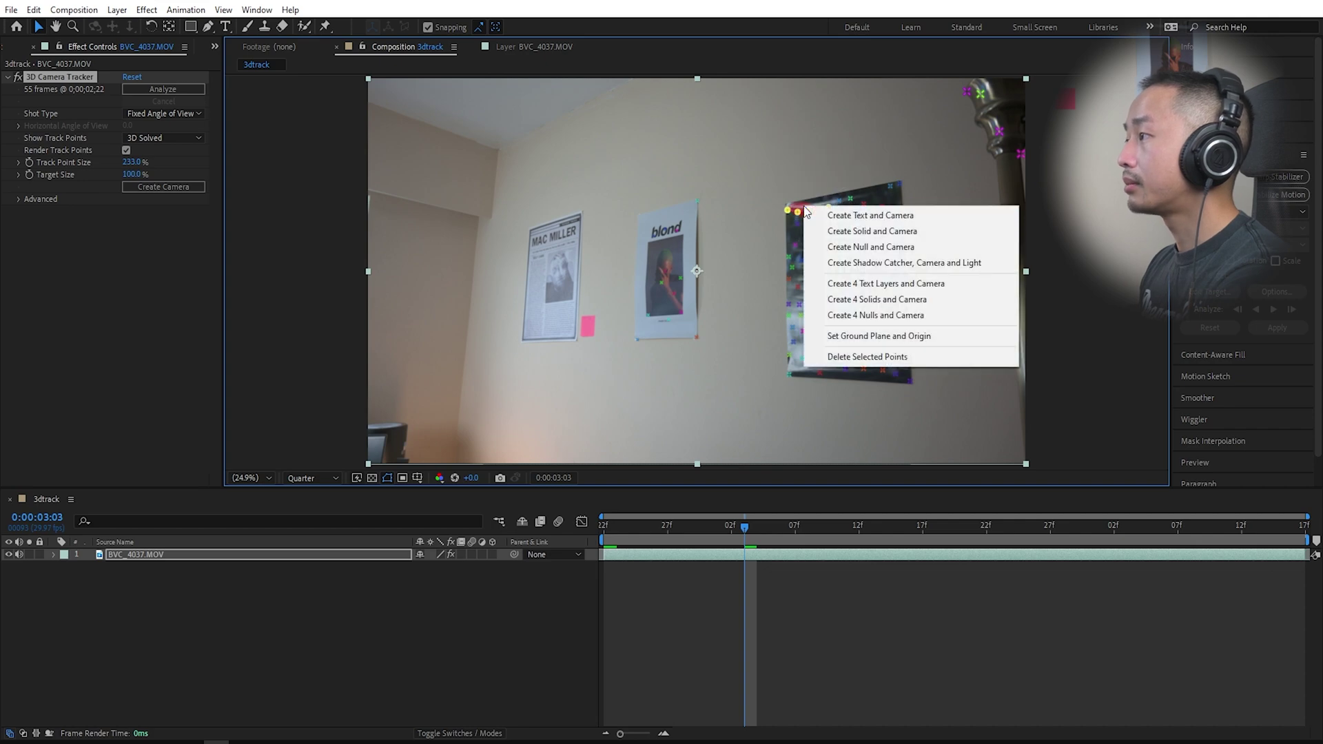
click(899, 217)
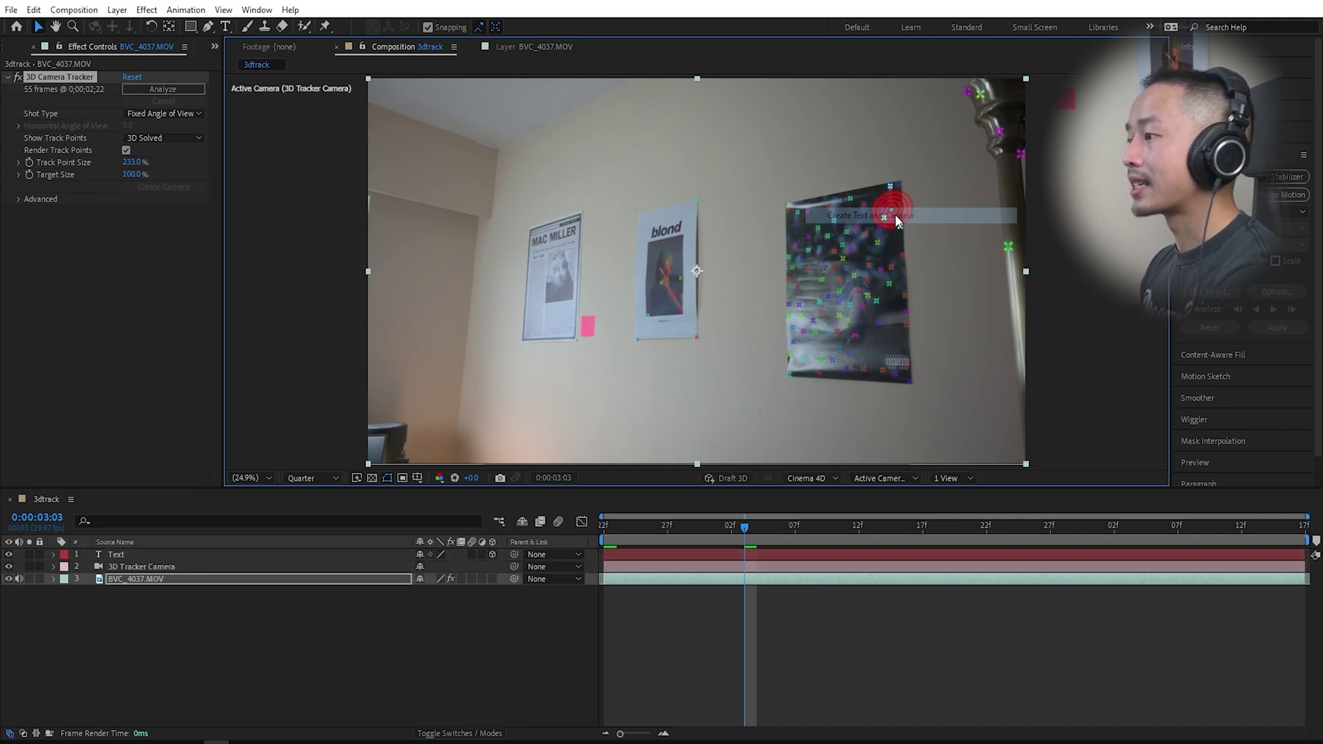
double_click(242, 554)
text(B)
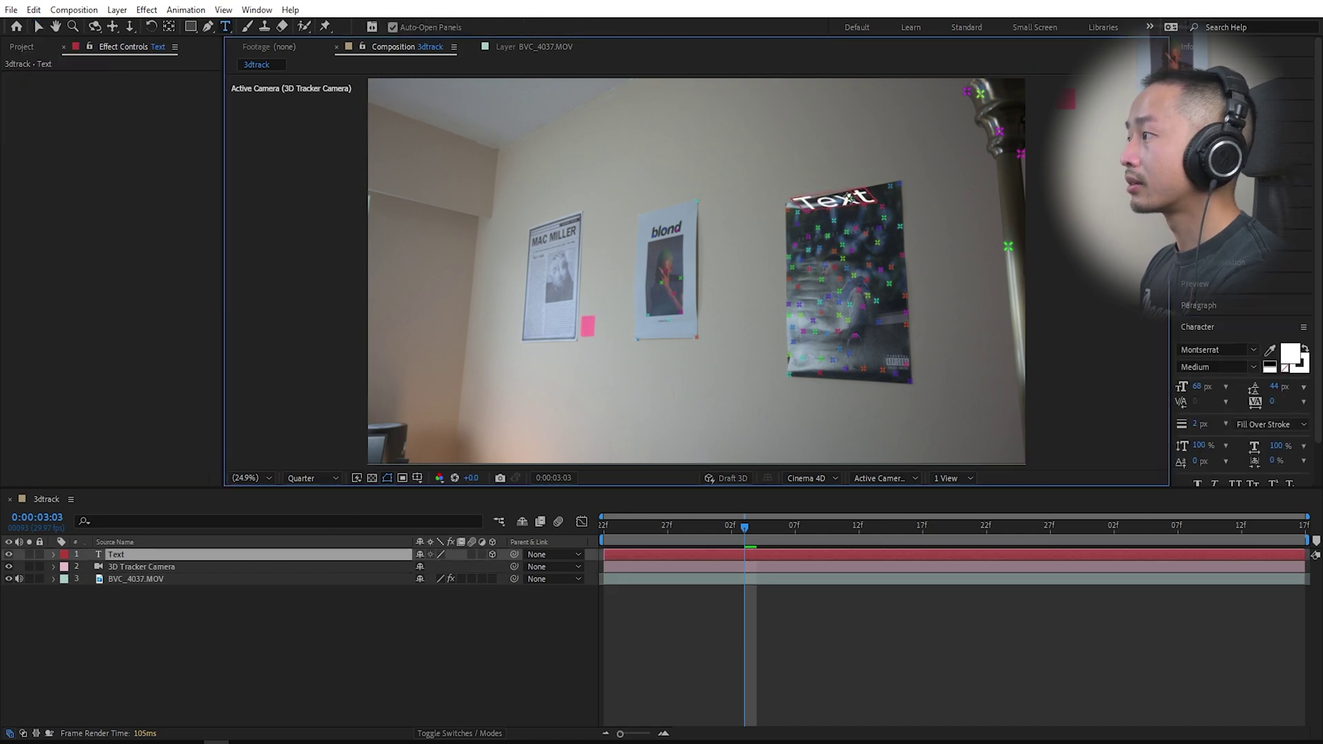
text(VC CP)
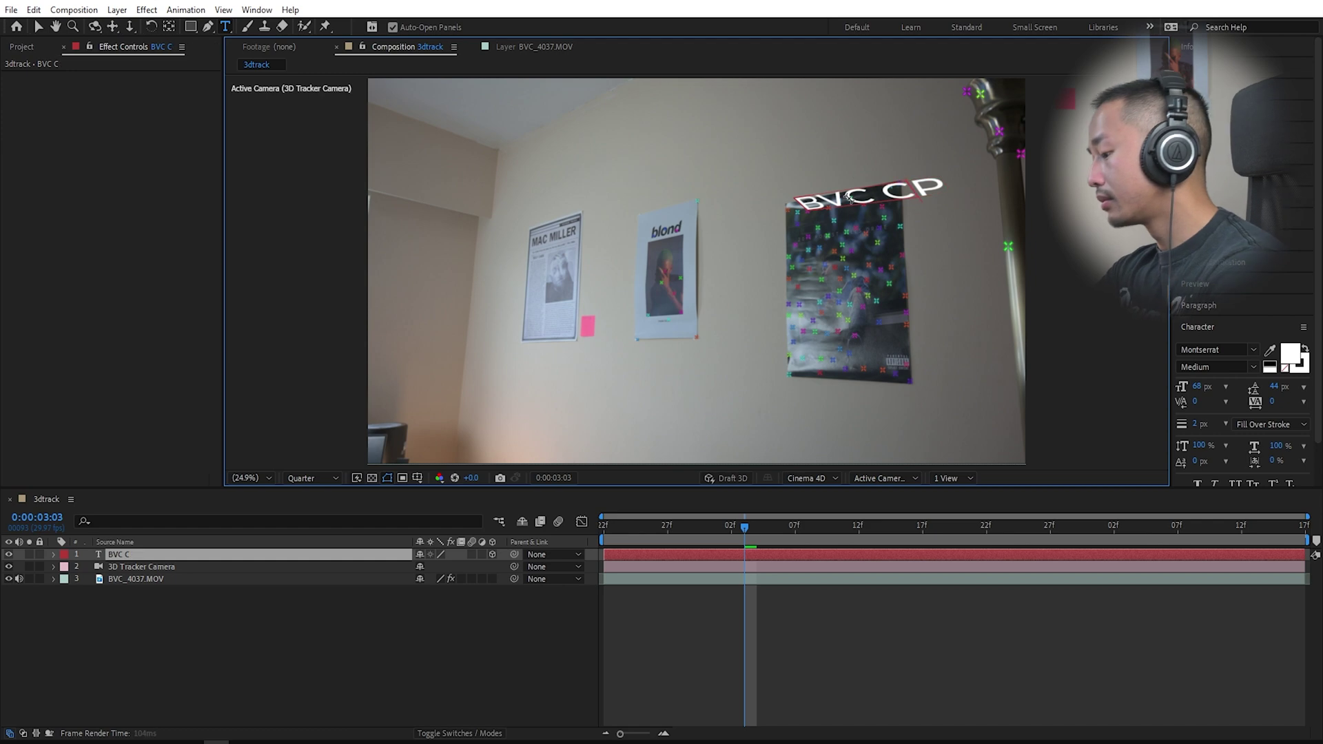
key(BackSpace)
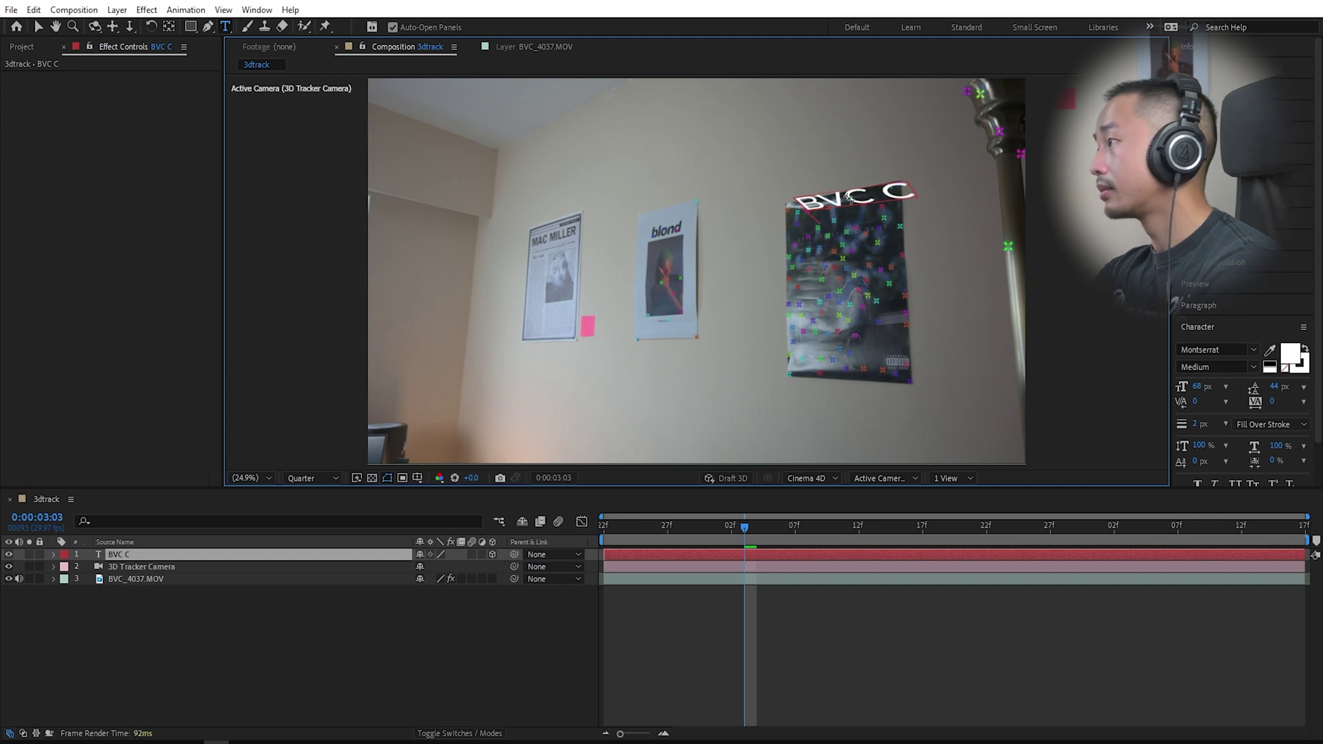
text(O)
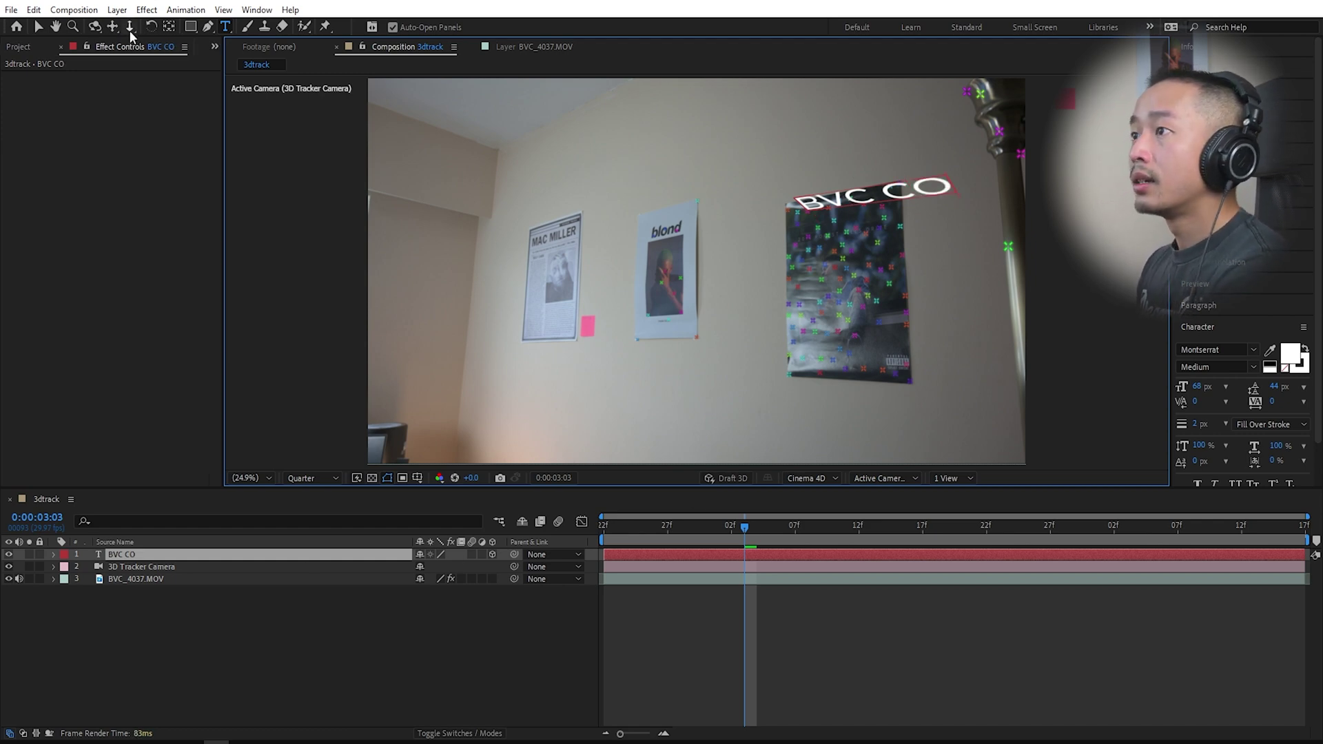
click(37, 26)
Move the BVC CO text left above the poster and rotate it about -4.1° to match the wall
drag(911, 192, 736, 178)
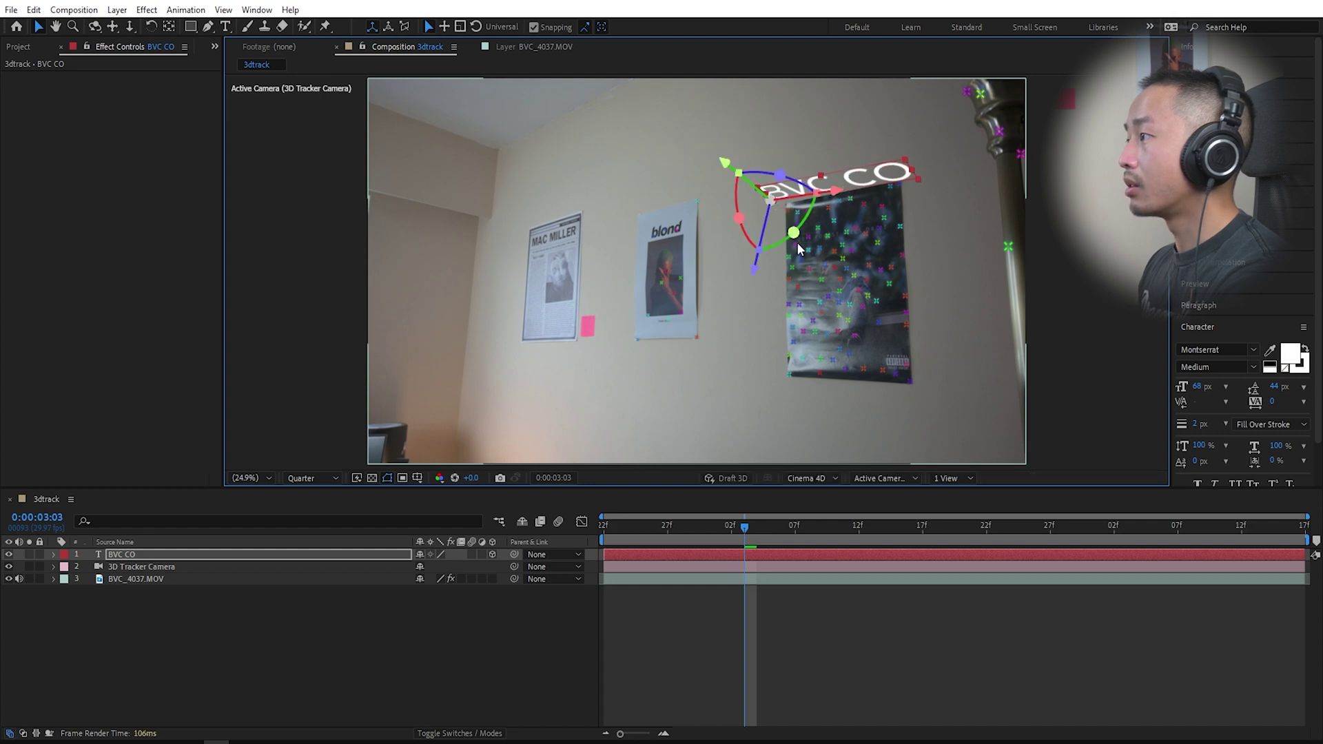
drag(794, 231, 771, 201)
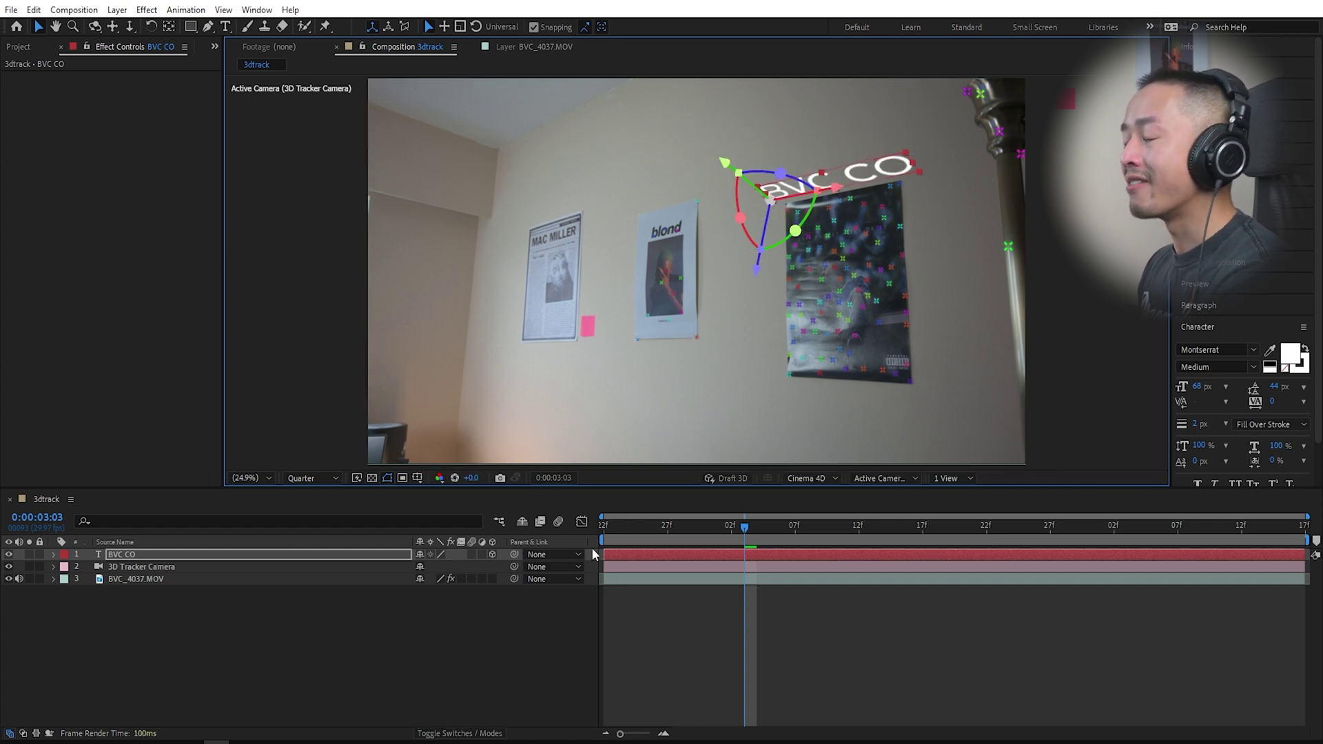
drag(635, 536, 561, 554)
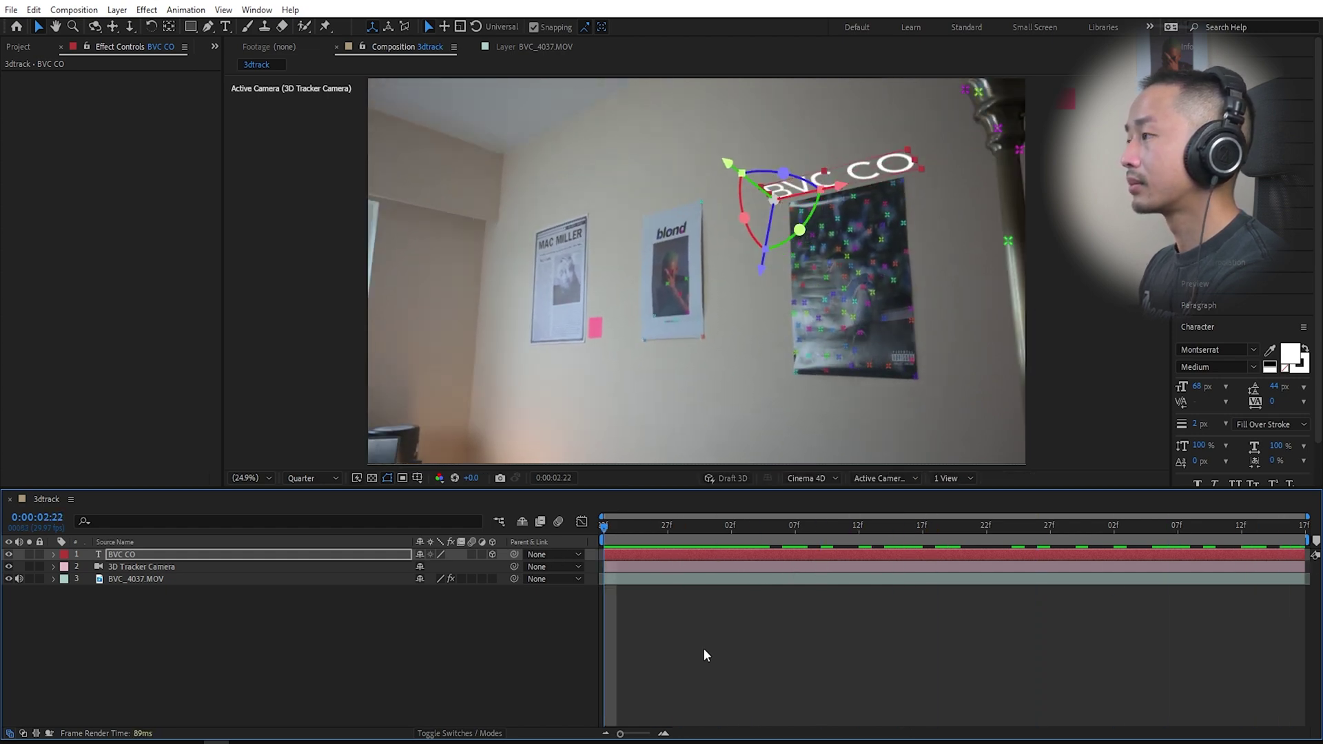
click(623, 580)
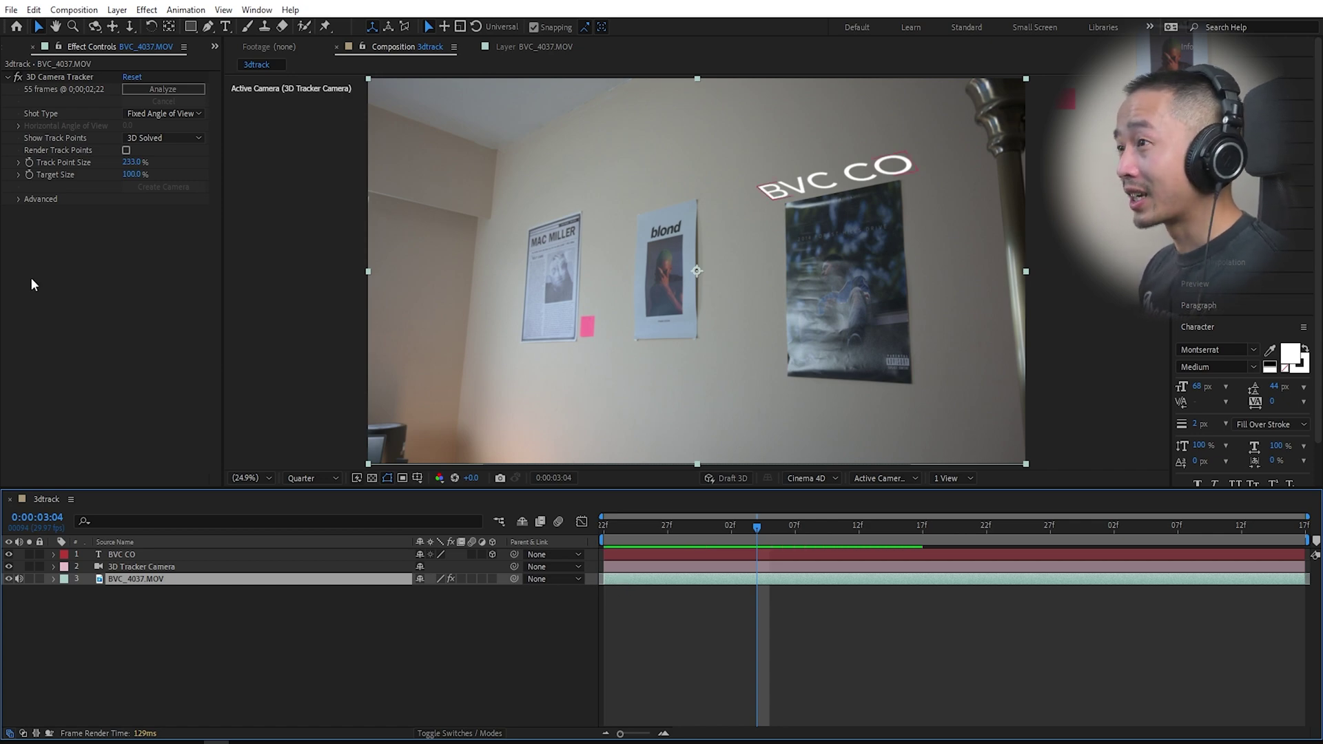
Turn Render Track Points off and preview the footage with only the BVC CO text
click(126, 149)
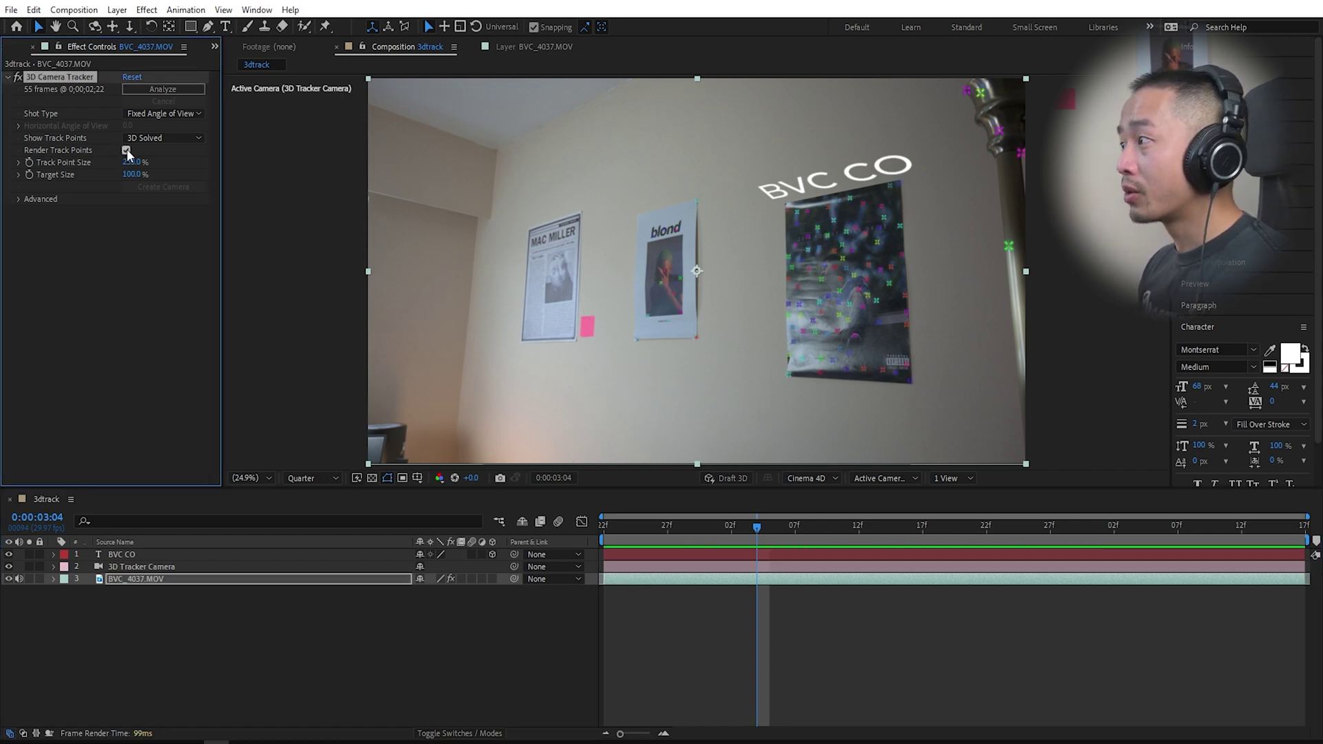
click(126, 149)
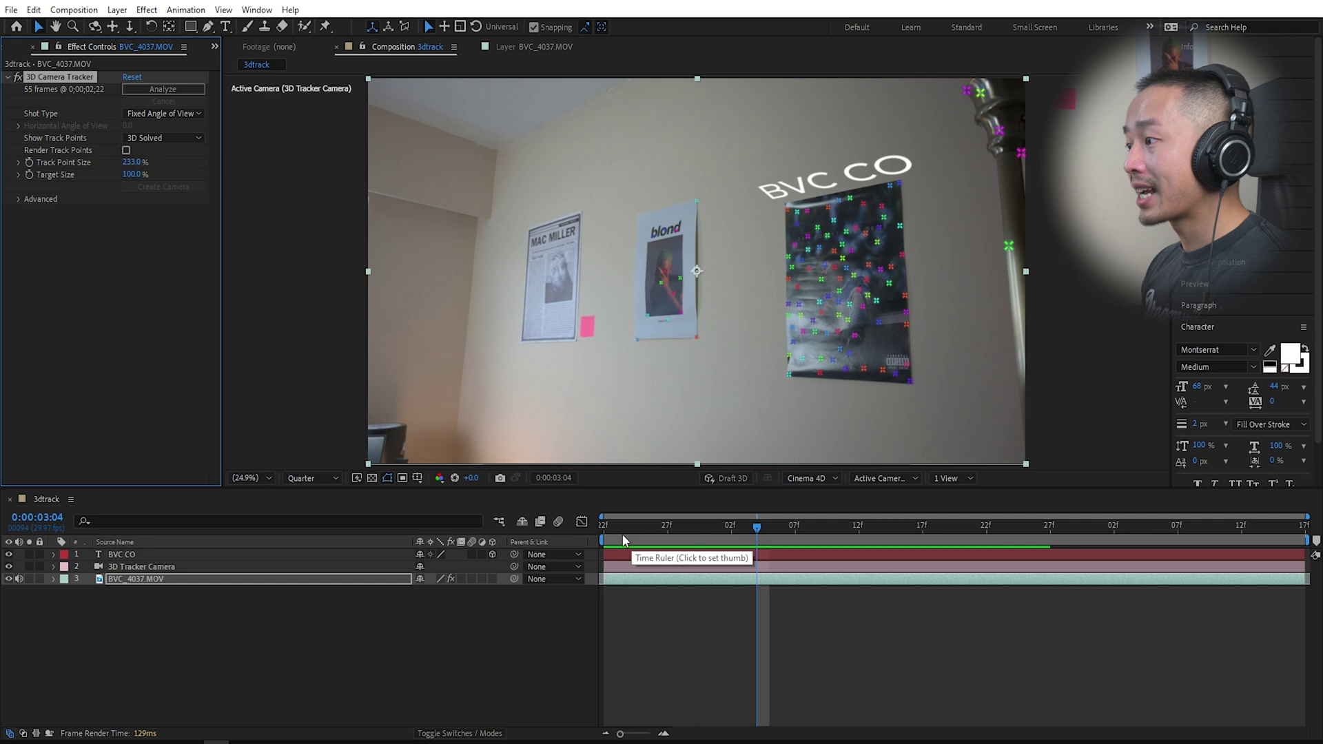
drag(624, 527, 587, 527)
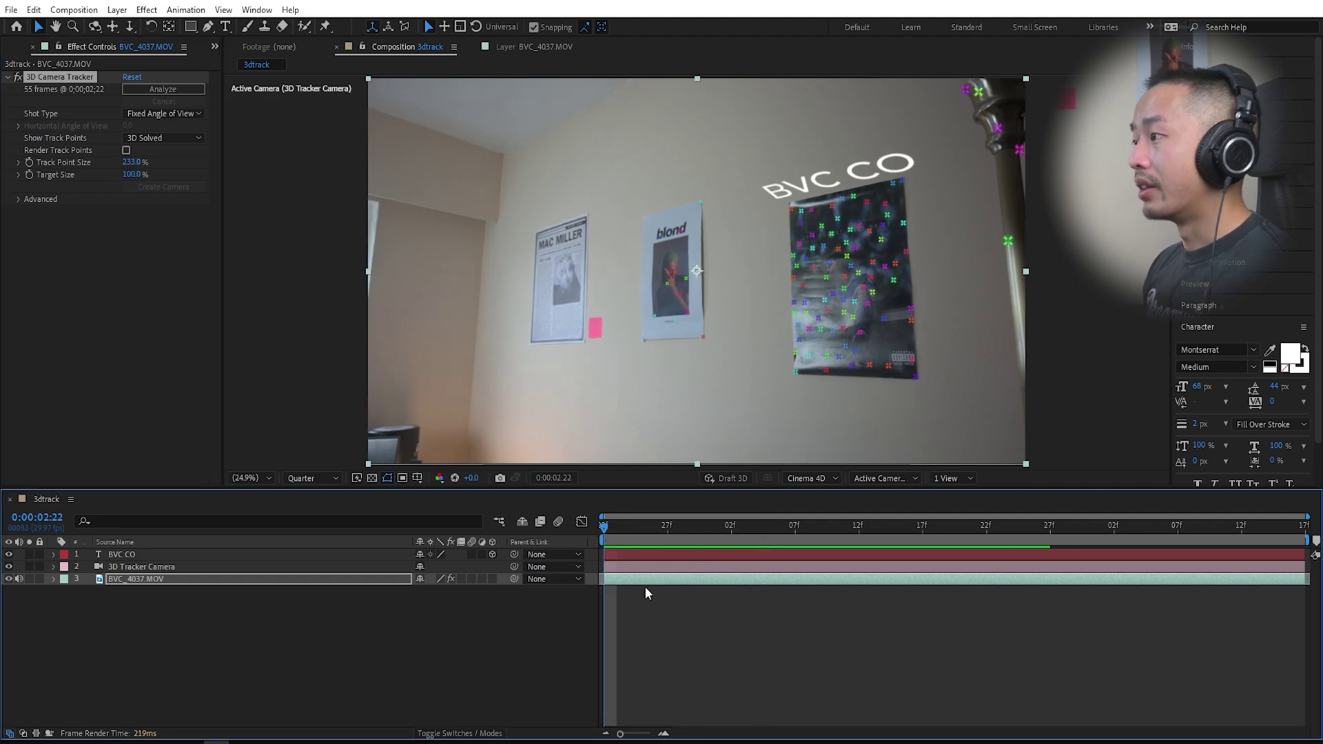
click(670, 621)
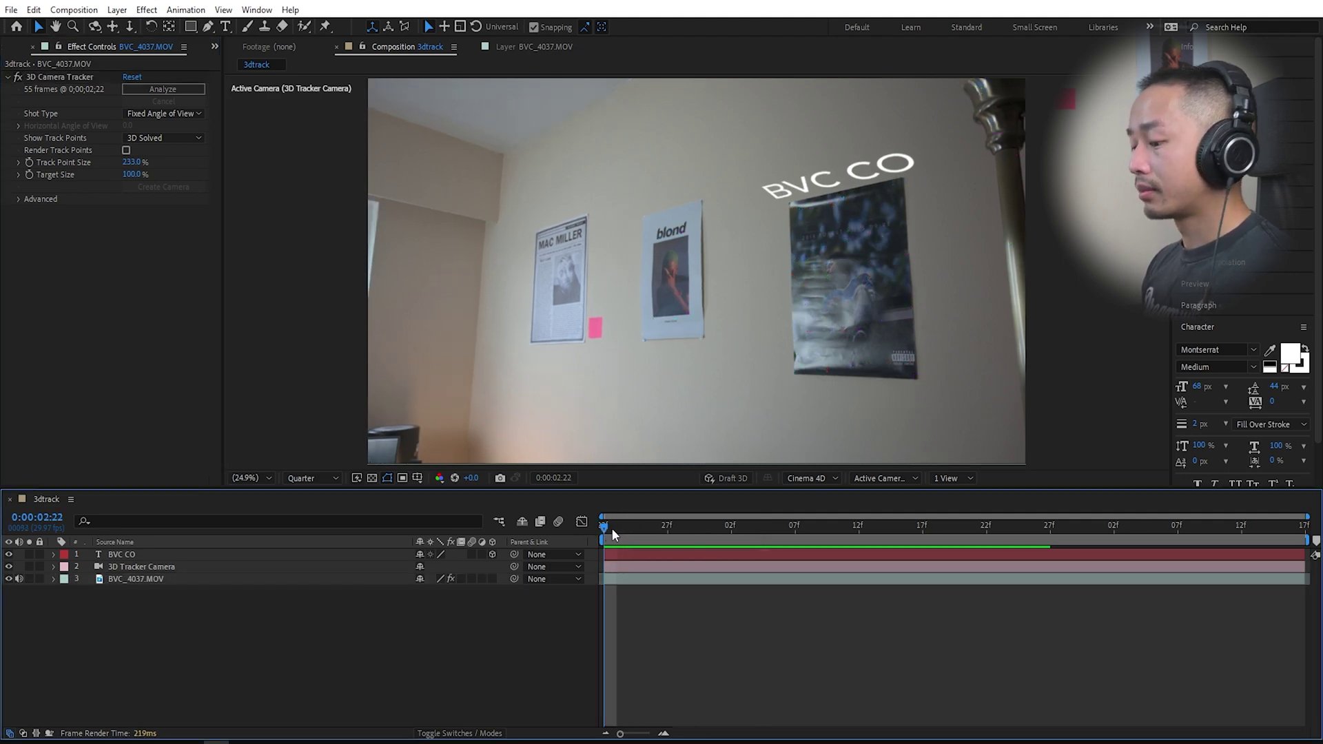
key(space)
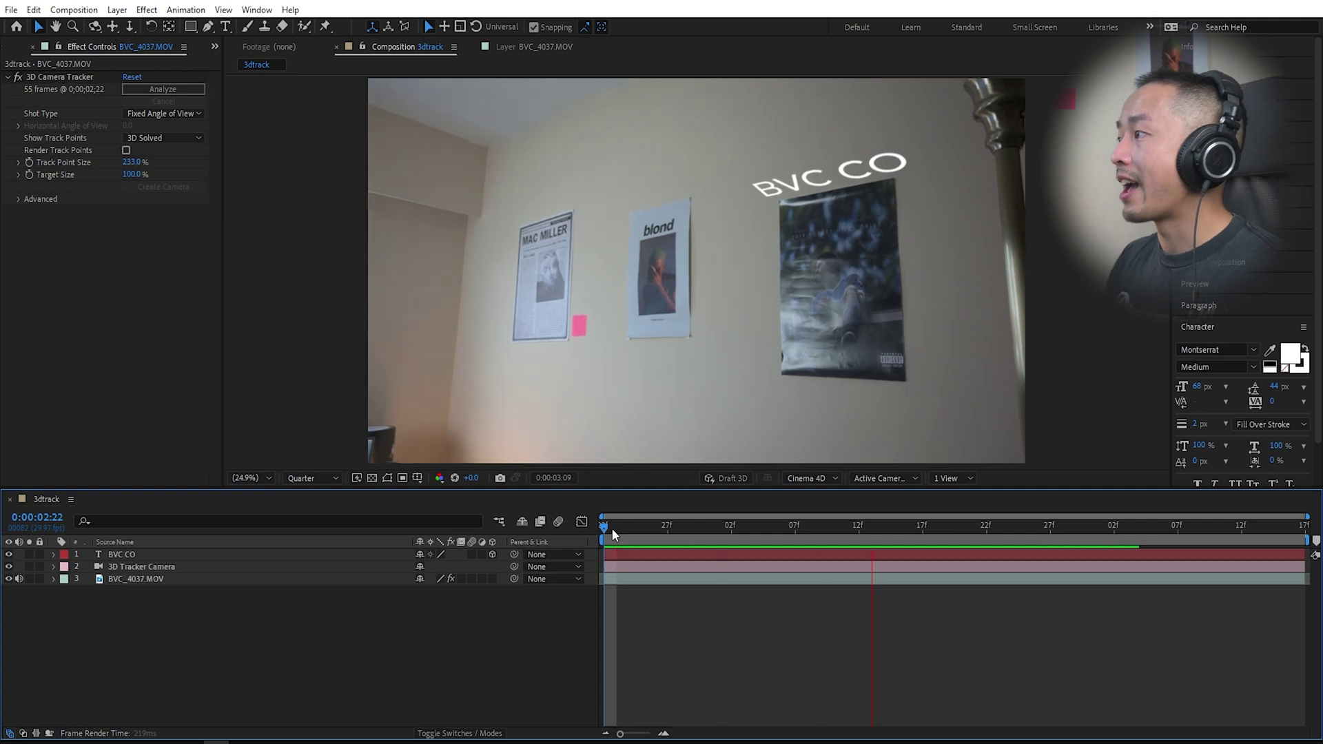